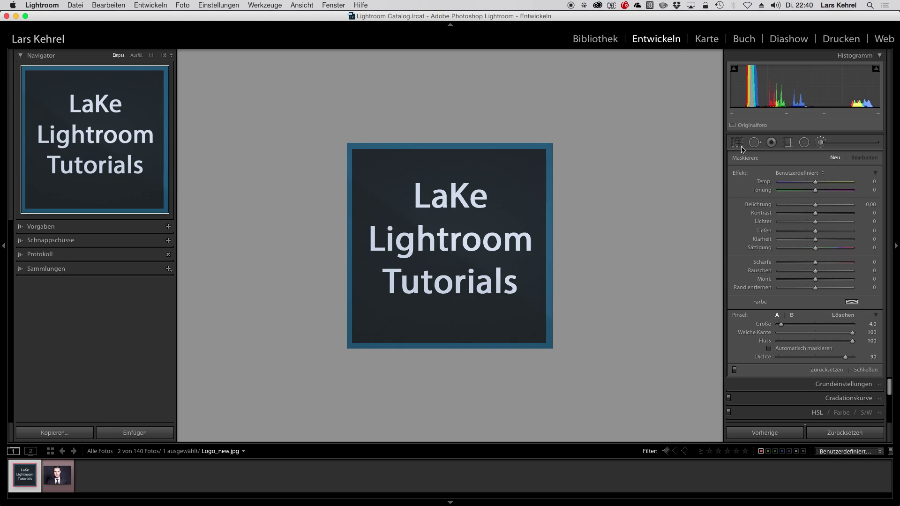
Try the Abwedeln (Aufhellen) dodge effect on the adjustment brush.
click(849, 142)
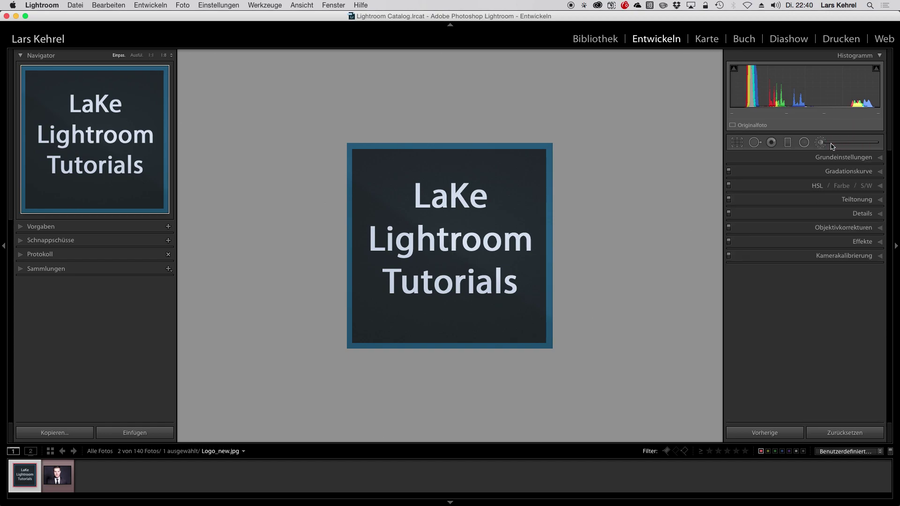
click(831, 144)
click(797, 173)
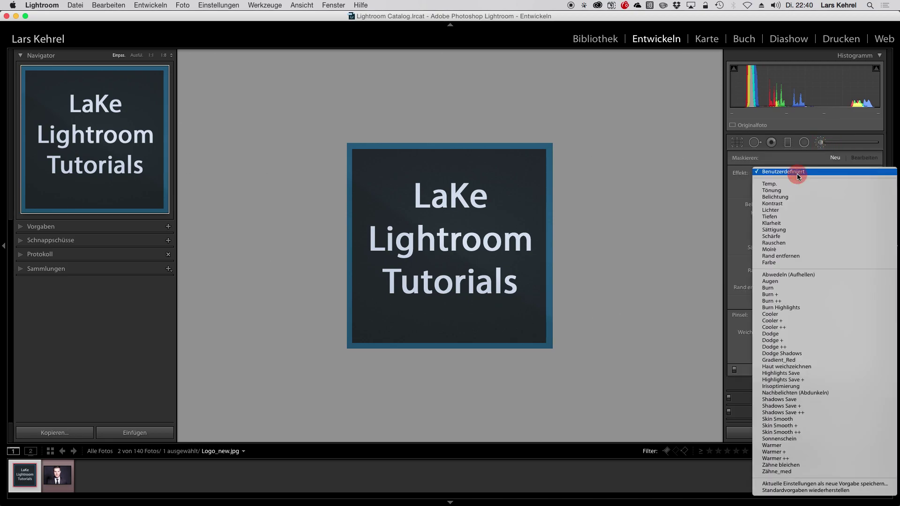
click(800, 274)
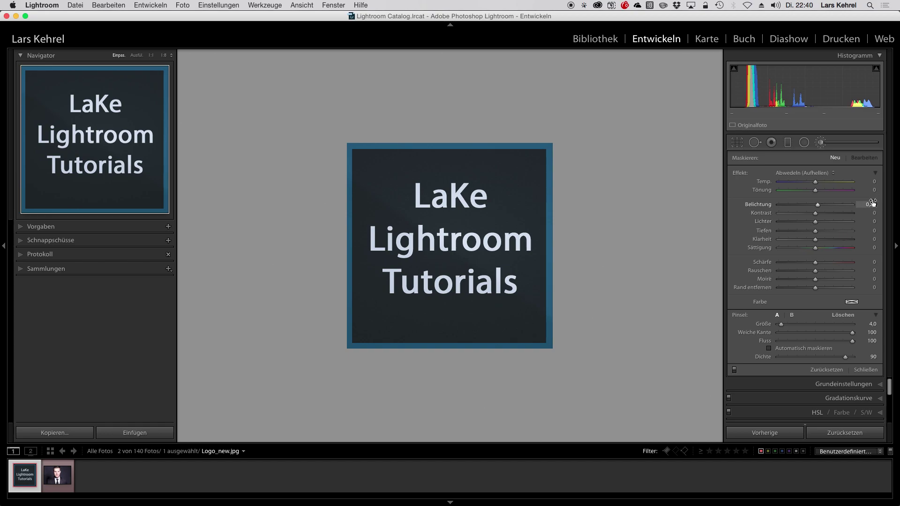
Switch the brush effect to Nachbelichten (Abdunkeln) with exposure 0, then select IMG_2371.CR2.
click(821, 142)
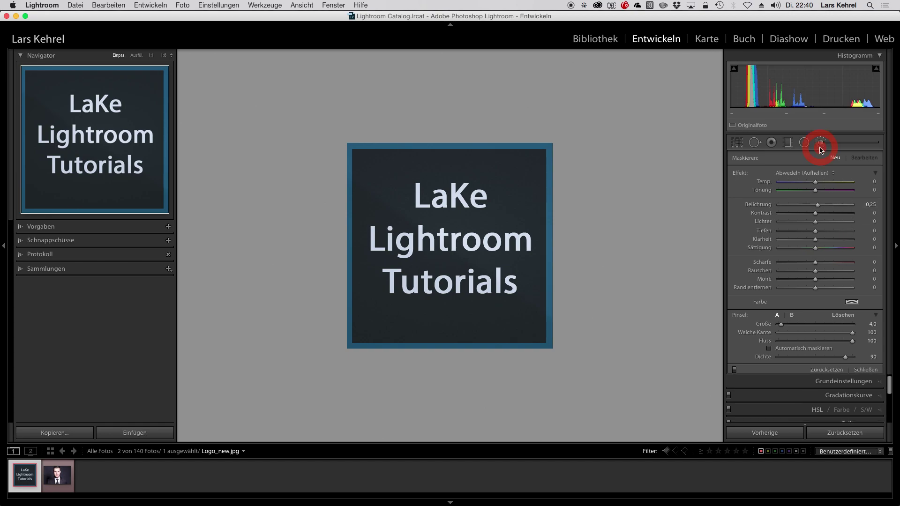
click(820, 142)
click(824, 173)
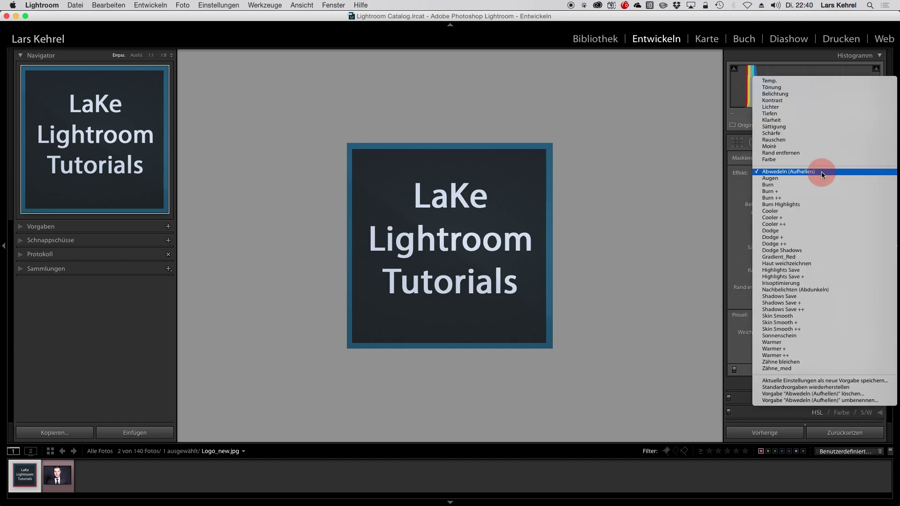
click(813, 291)
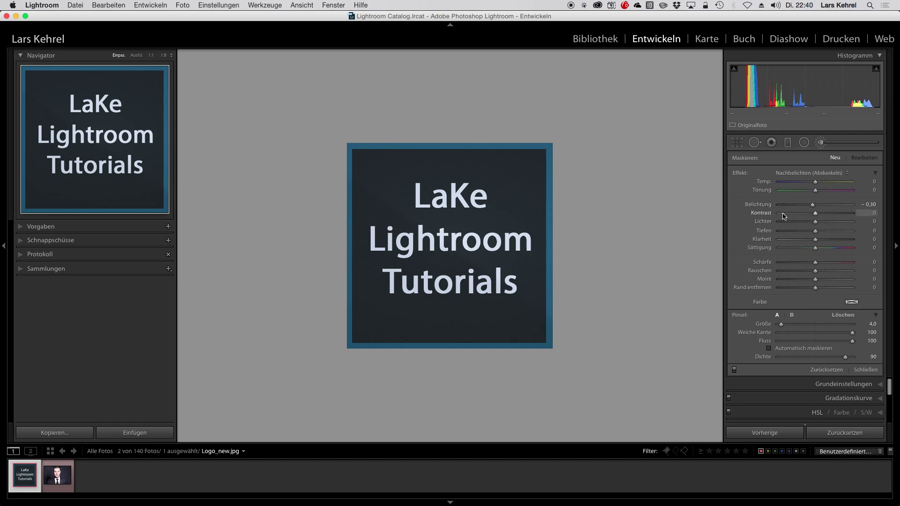
double_click(766, 206)
click(51, 477)
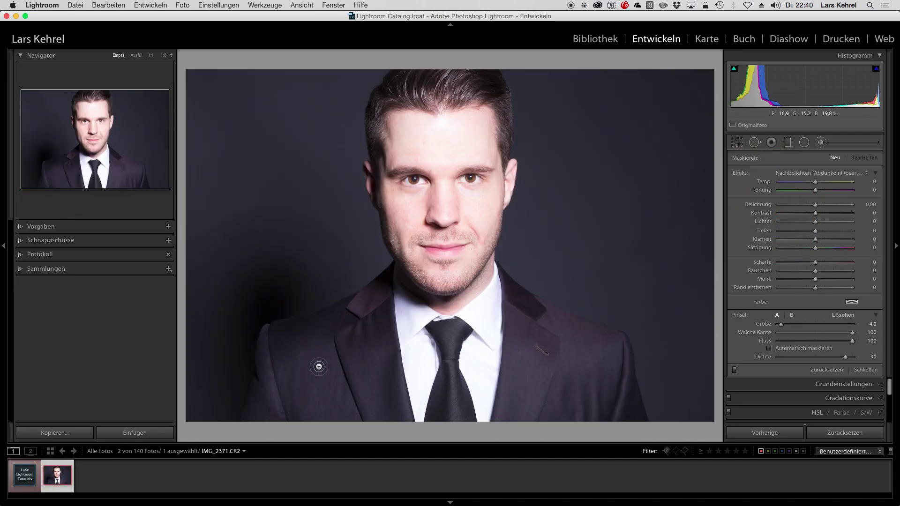
Apply the A_LKLP_Film preset in_process_leak_03 and view it in Before/After comparison.
click(836, 146)
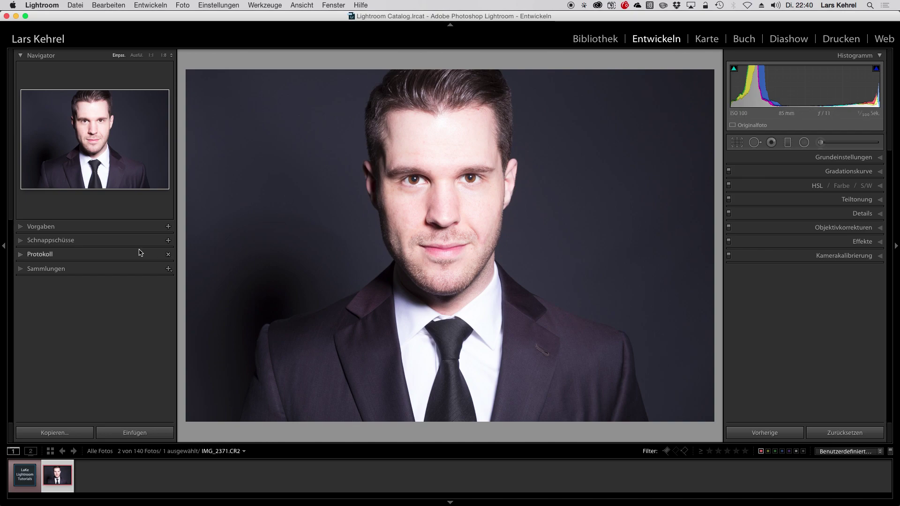
click(23, 229)
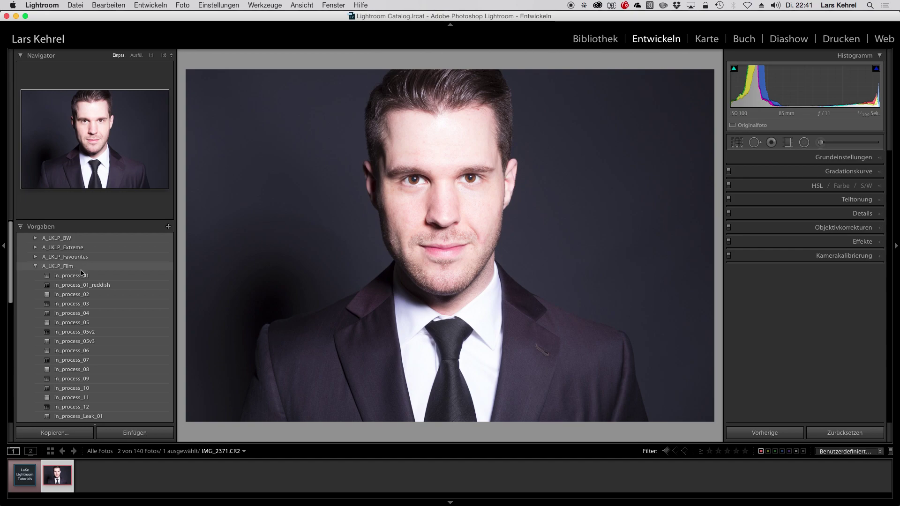
click(78, 295)
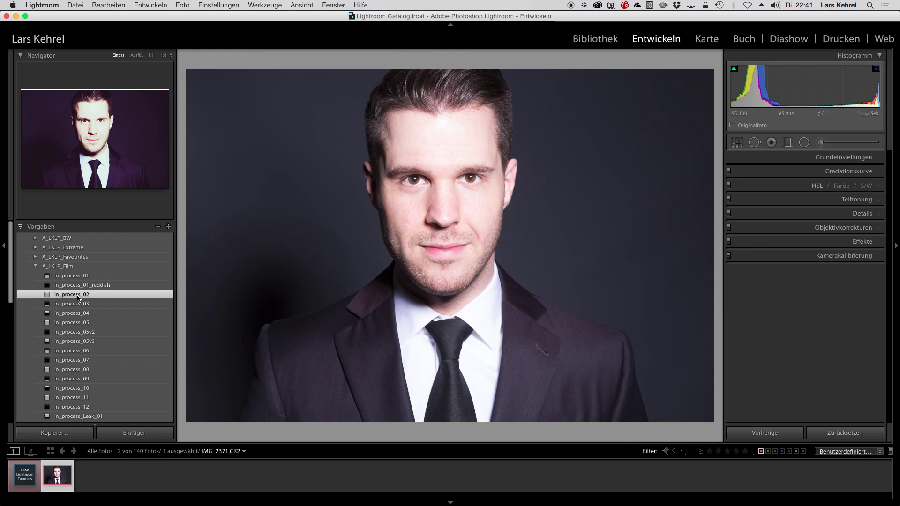
scroll(141, 300, down, 5)
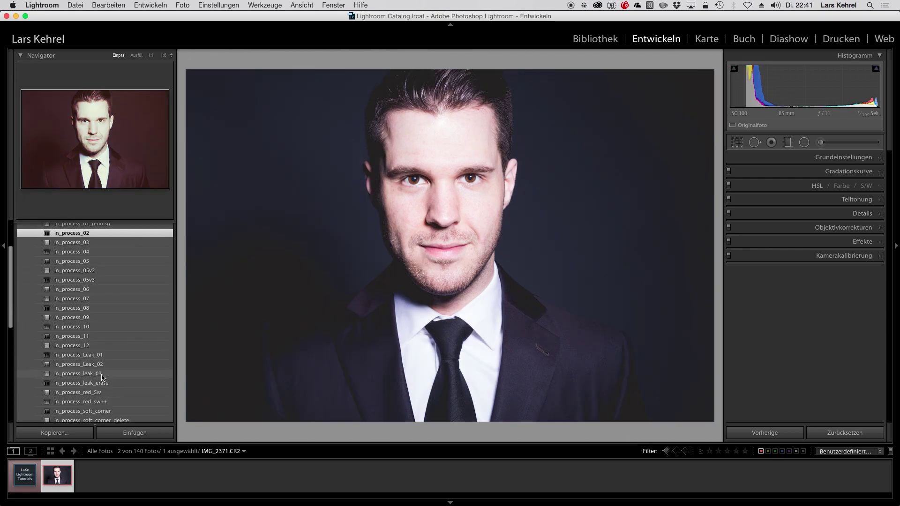
click(102, 373)
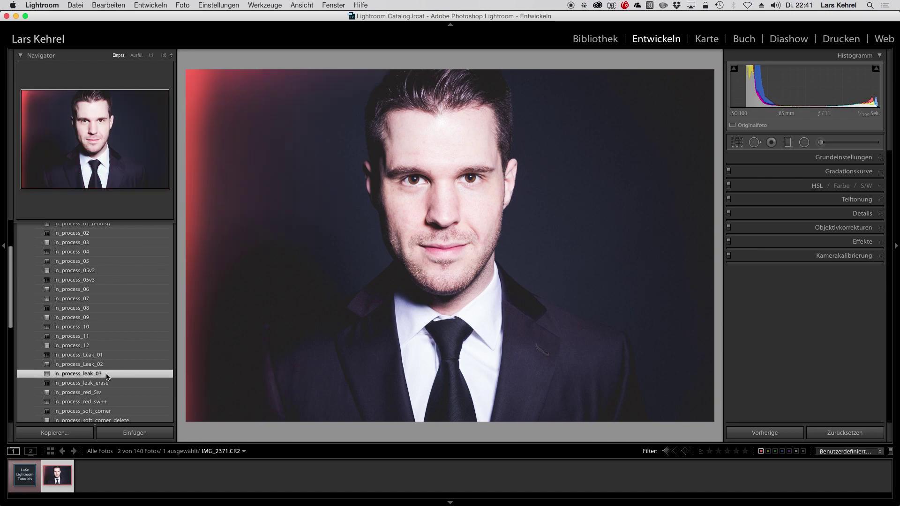
click(6, 198)
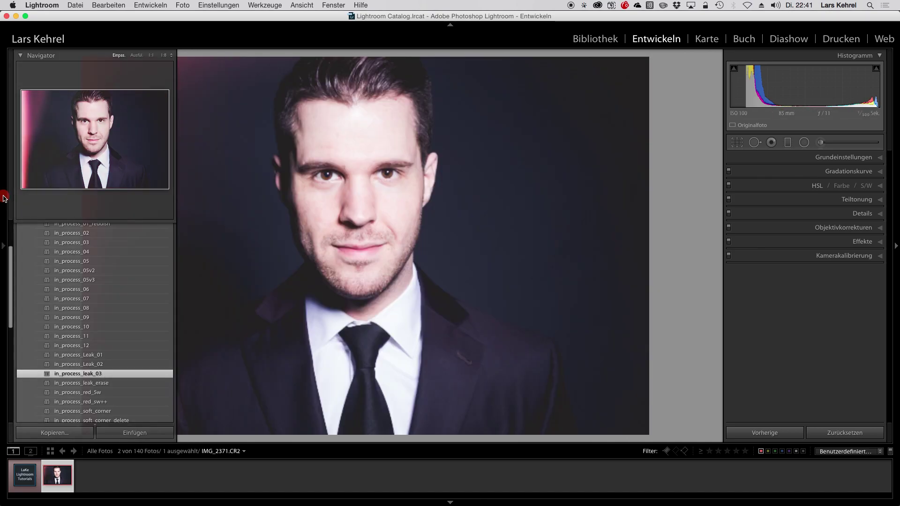
key(y)
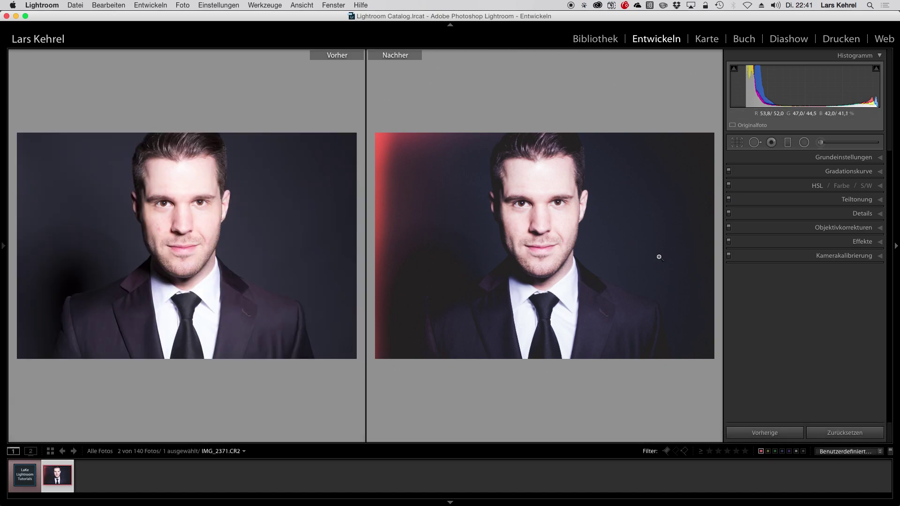
Return to the single Loupe view of IMG_2371.CR2 and collapse the filmstrip.
key(y)
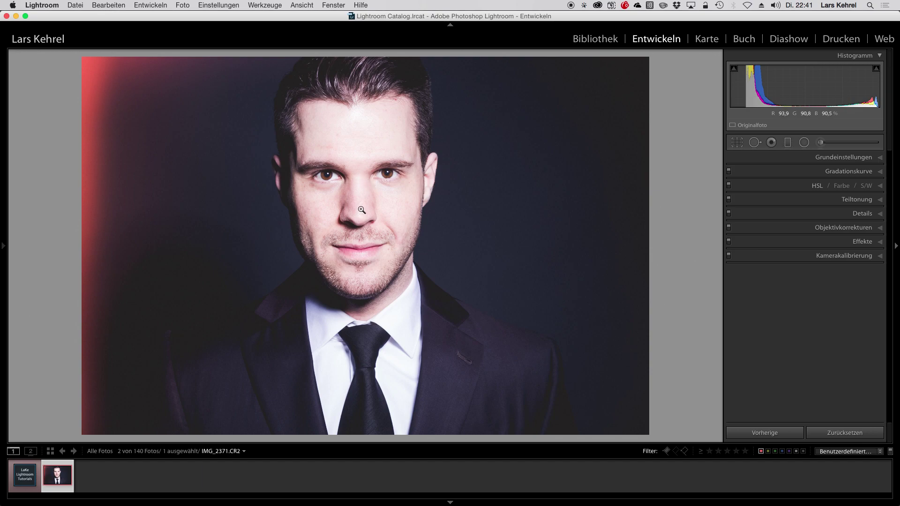
click(476, 503)
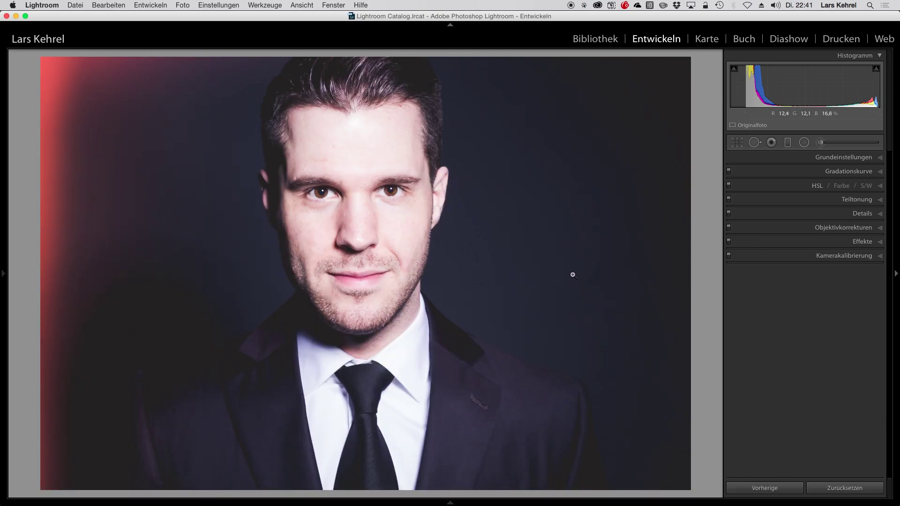
Collapse the top module bar and experiment with brush exposure and highlights sliders.
click(450, 24)
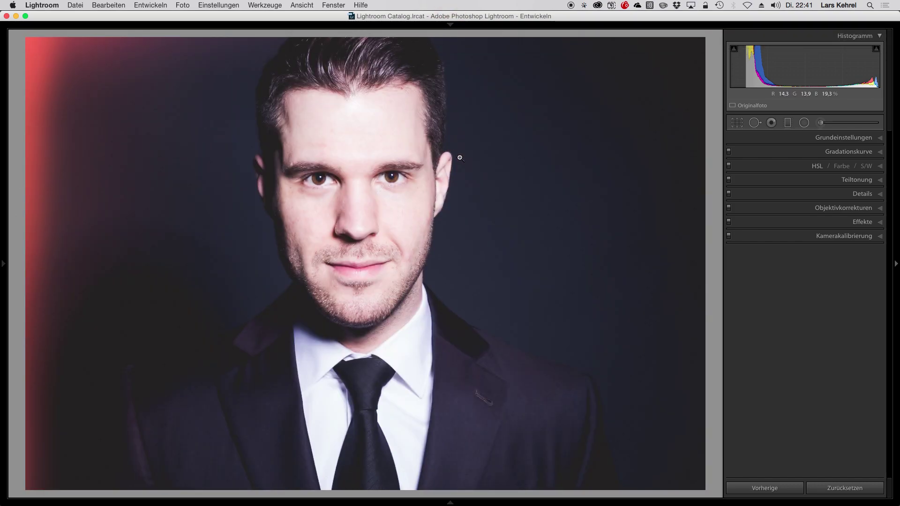
click(824, 123)
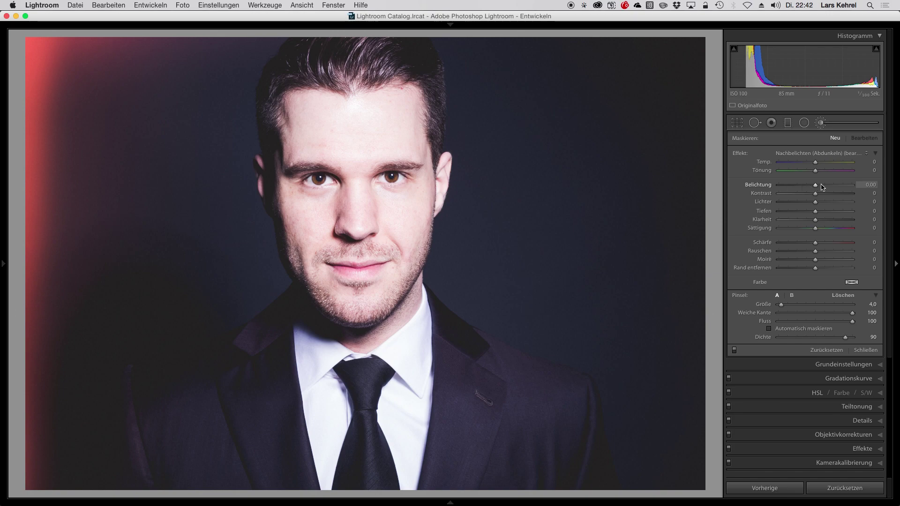
drag(821, 187, 826, 186)
click(831, 202)
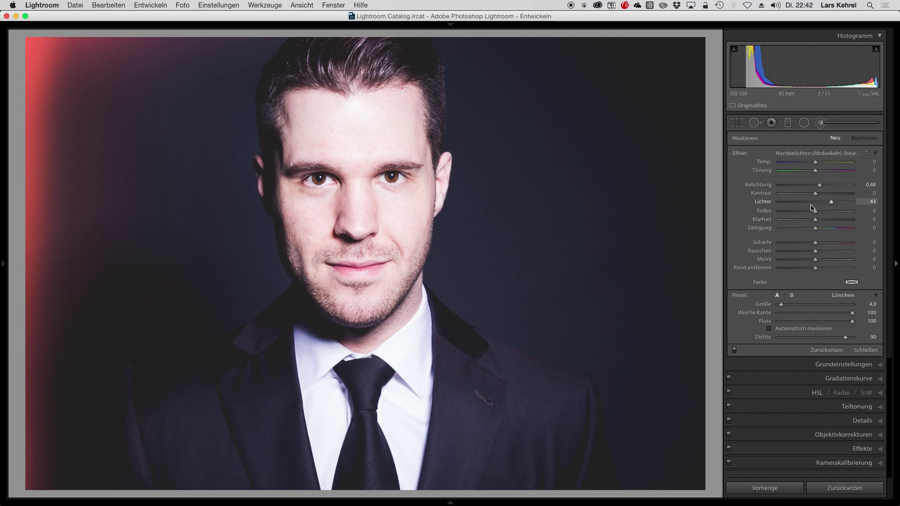
click(812, 186)
double_click(759, 201)
Reset brush shadows to 0 and set brush exposure to 0,96 with flow 40.
click(796, 211)
double_click(763, 211)
drag(810, 186, 812, 187)
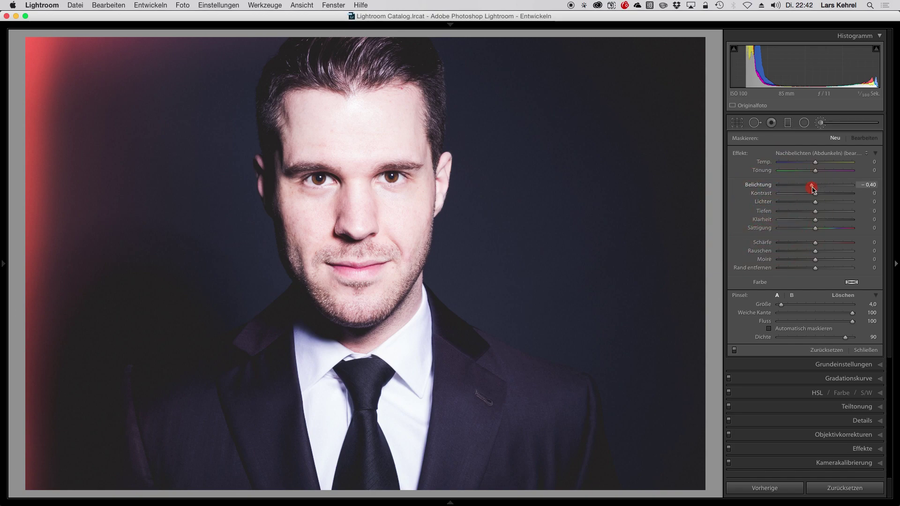
drag(814, 189, 829, 188)
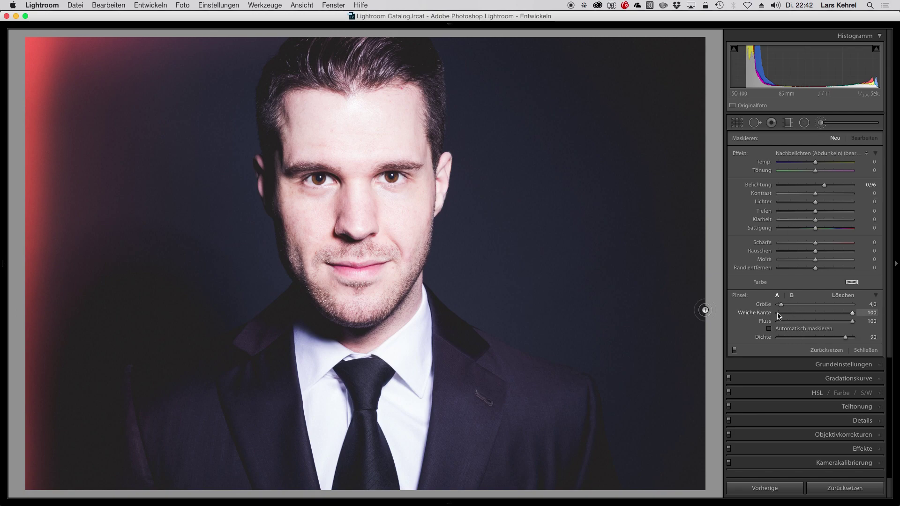
drag(853, 321, 805, 321)
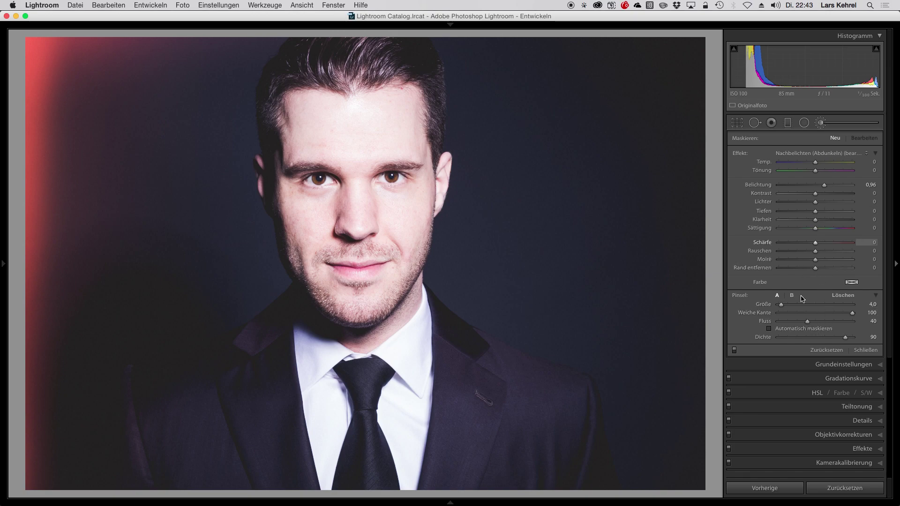
Paint a strong light streak on the backdrop right of the head at flow 20.
drag(808, 321, 786, 321)
drag(824, 185, 847, 189)
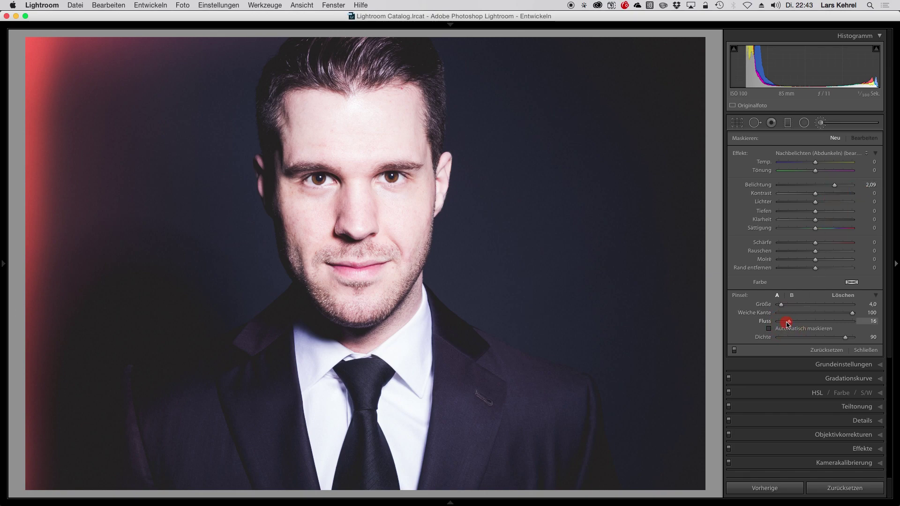
drag(789, 324, 792, 323)
mouse_move(572, 141)
mouse_down()
mouse_move(596, 84)
mouse_move(582, 99)
mouse_move(577, 135)
mouse_up()
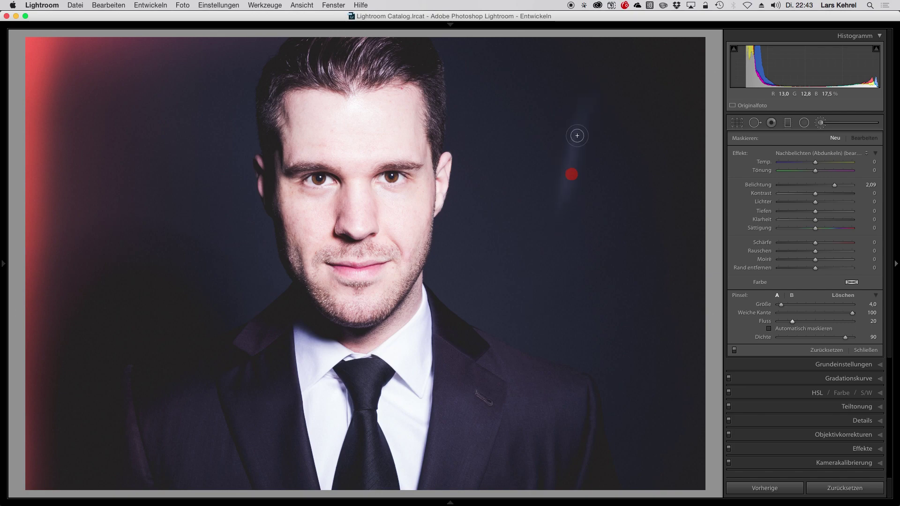
drag(577, 136, 597, 171)
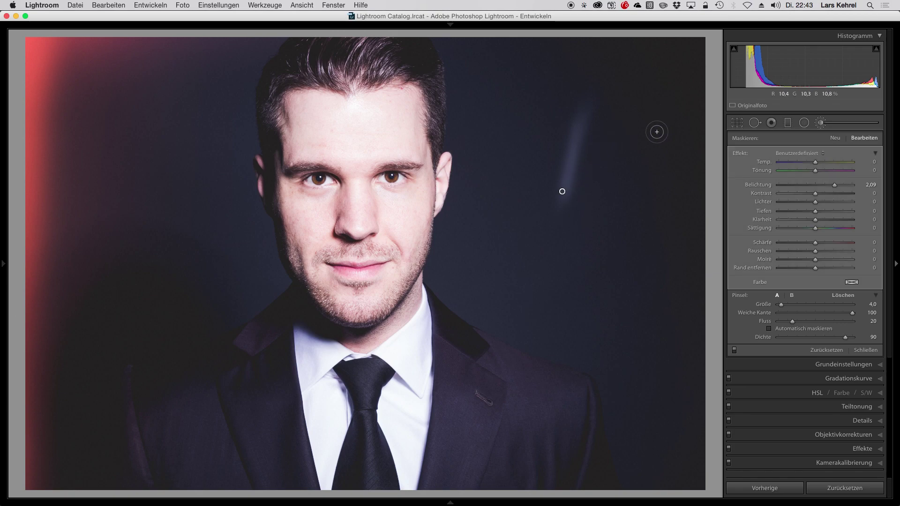
Paint more trial background strokes at flow 44, then reset the brush to clear them.
drag(793, 321, 885, 333)
drag(639, 233, 646, 147)
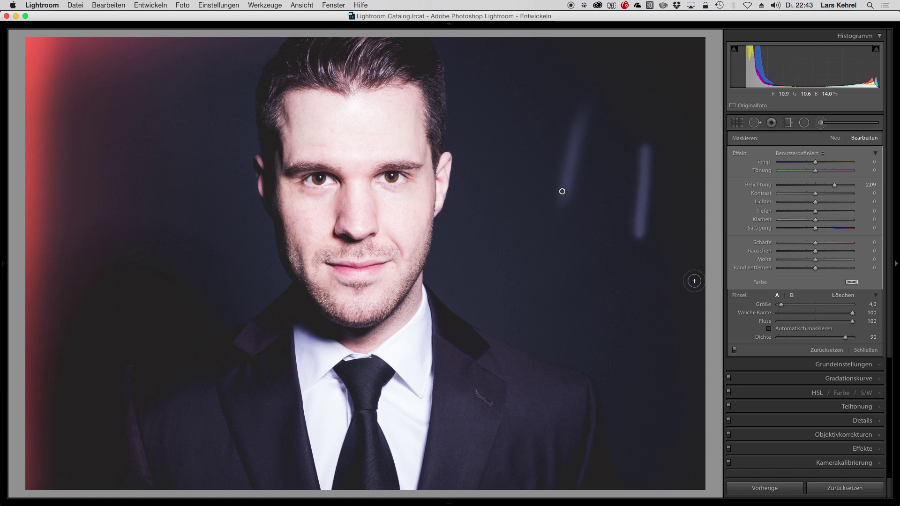
click(811, 323)
mouse_move(570, 178)
mouse_down()
mouse_move(578, 171)
mouse_move(554, 161)
mouse_move(557, 147)
mouse_up()
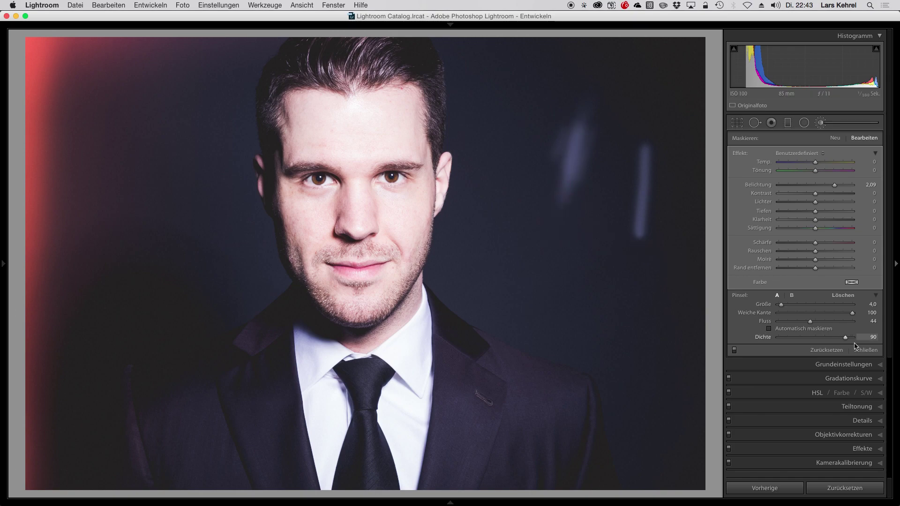
click(828, 351)
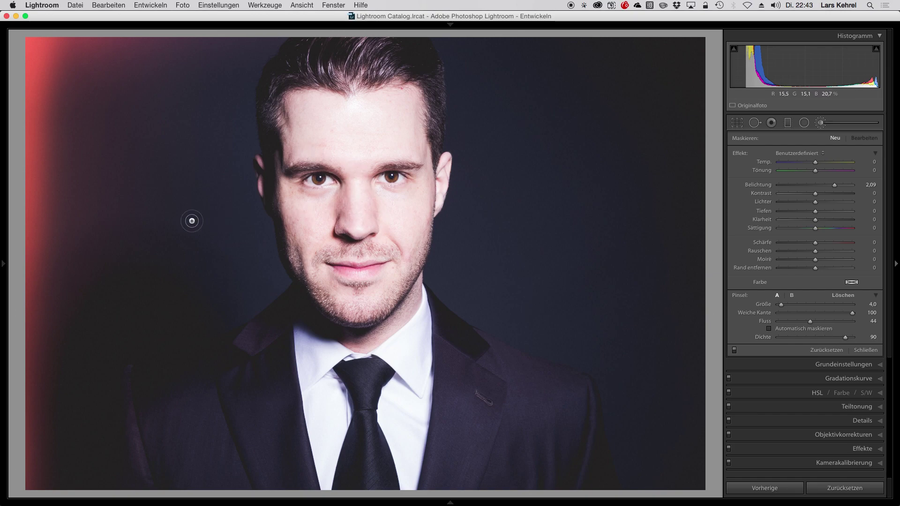
click(5, 215)
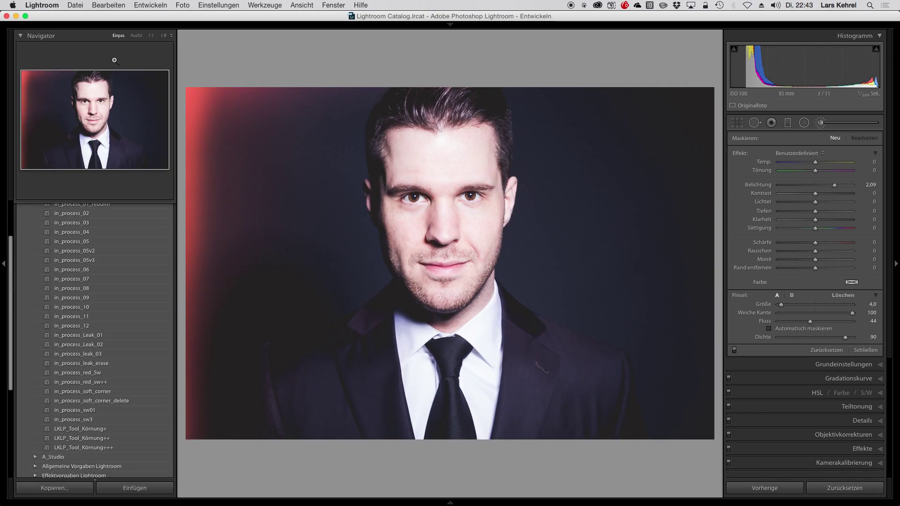
Zoom to 1:2 in the Navigator, centered on the face.
click(167, 35)
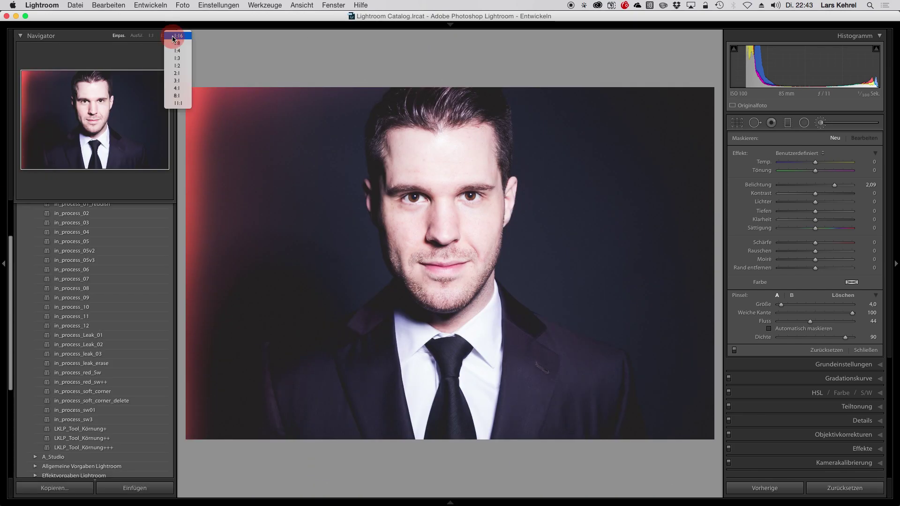
click(182, 66)
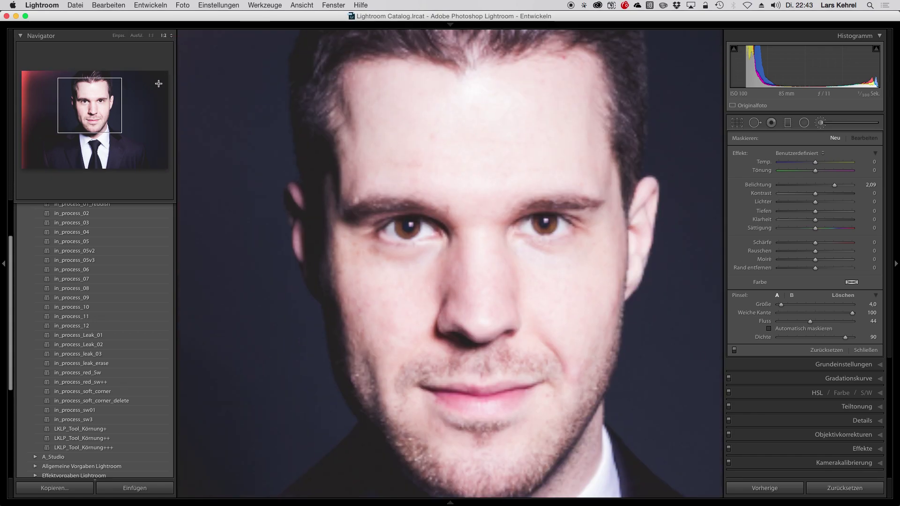
click(99, 114)
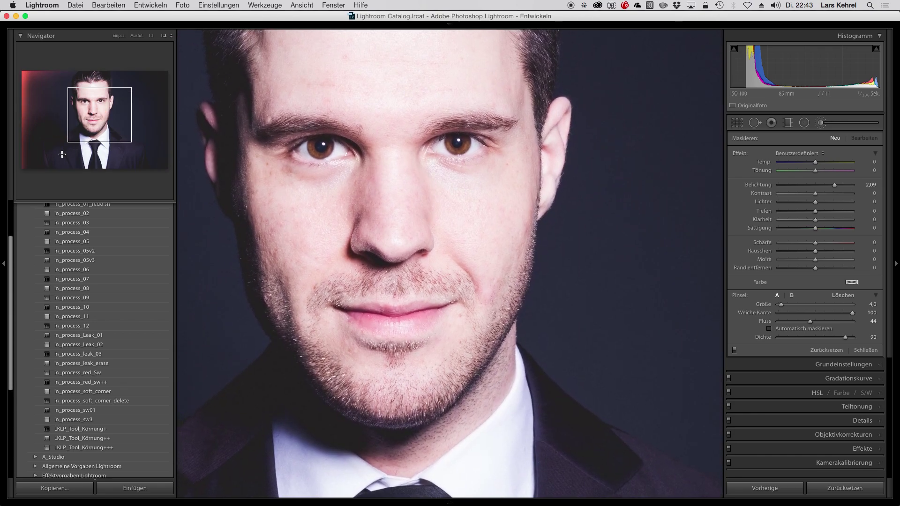
click(3, 166)
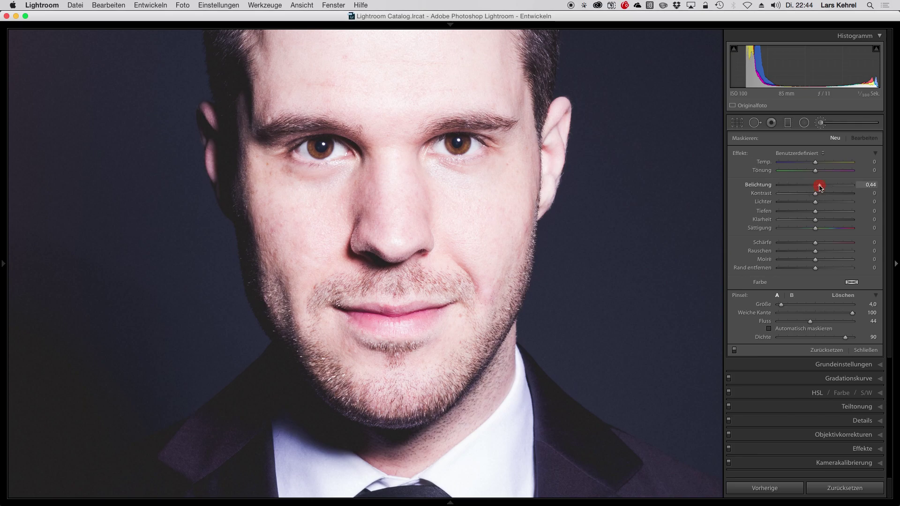
Paint a nose-bridge spot at exposure 0.94, flow 34, size 3, auto-mask off.
drag(825, 187, 827, 188)
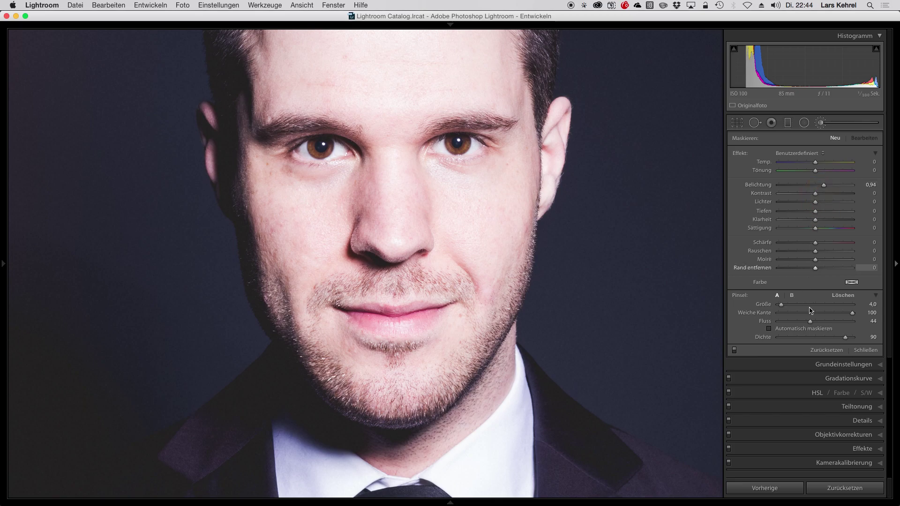
drag(810, 321, 804, 323)
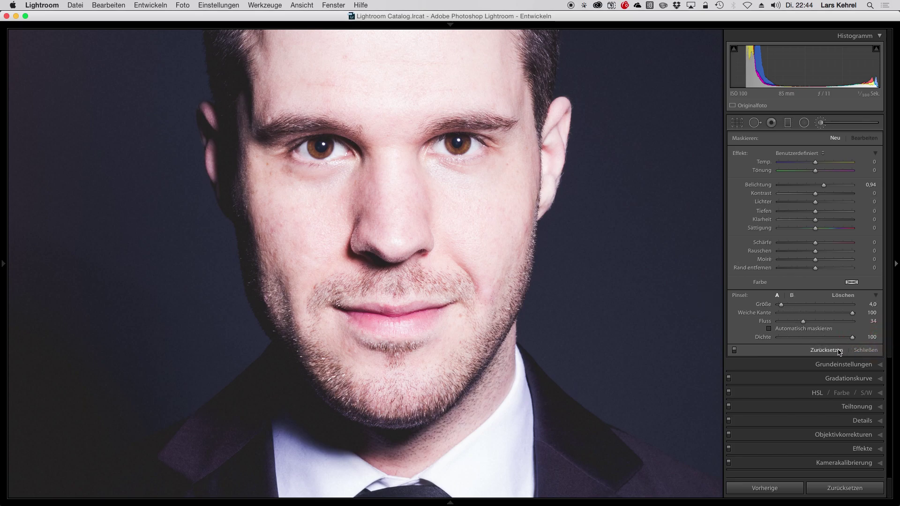
click(800, 330)
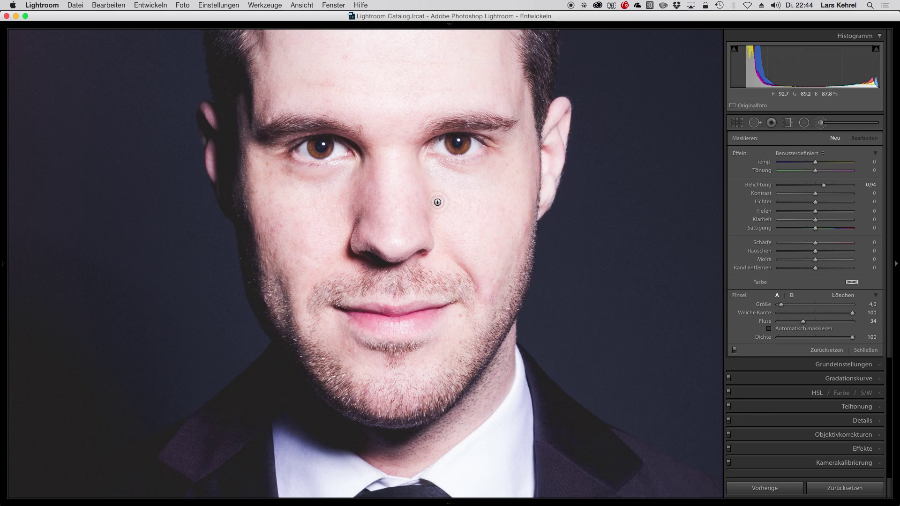
key(bracketleft)
key(bracketleft)
key(bracketleft)
key(bracketright)
key(bracketright)
mouse_move(417, 179)
mouse_down()
mouse_move(429, 217)
mouse_move(436, 192)
mouse_move(428, 208)
mouse_move(420, 178)
mouse_up()
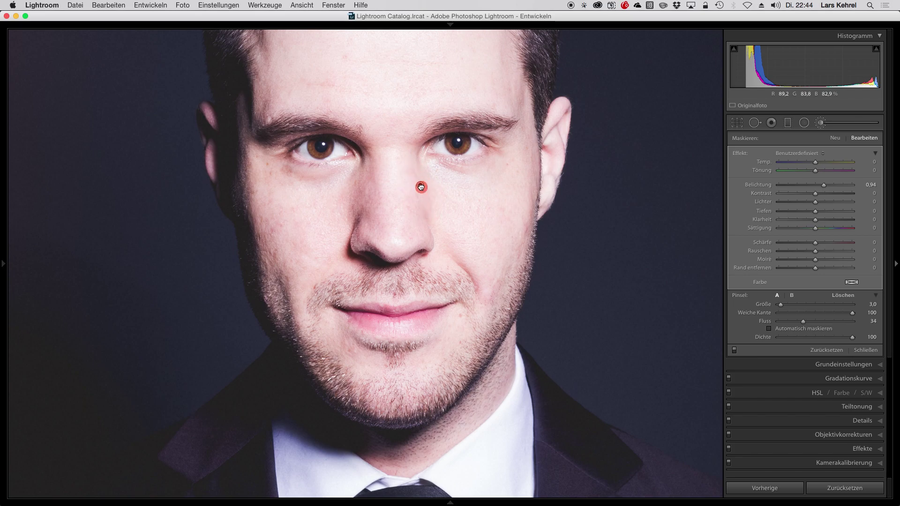
Select the nose adjustment, dab more brightening on the bridge, and compare effect on/off.
drag(418, 184, 423, 169)
click(428, 207)
click(428, 207)
click(735, 351)
click(735, 351)
Enlarge the brush slightly and brighten along the nose bridge and left side of the nose.
key(bracketright)
mouse_move(376, 223)
mouse_down()
mouse_move(372, 171)
mouse_move(374, 193)
mouse_move(368, 171)
mouse_move(361, 194)
mouse_move(367, 210)
mouse_move(351, 216)
mouse_move(377, 195)
mouse_move(372, 167)
mouse_move(357, 187)
mouse_move(370, 175)
mouse_move(369, 213)
mouse_move(352, 214)
mouse_move(362, 173)
mouse_move(374, 193)
mouse_move(364, 197)
mouse_move(372, 151)
mouse_up()
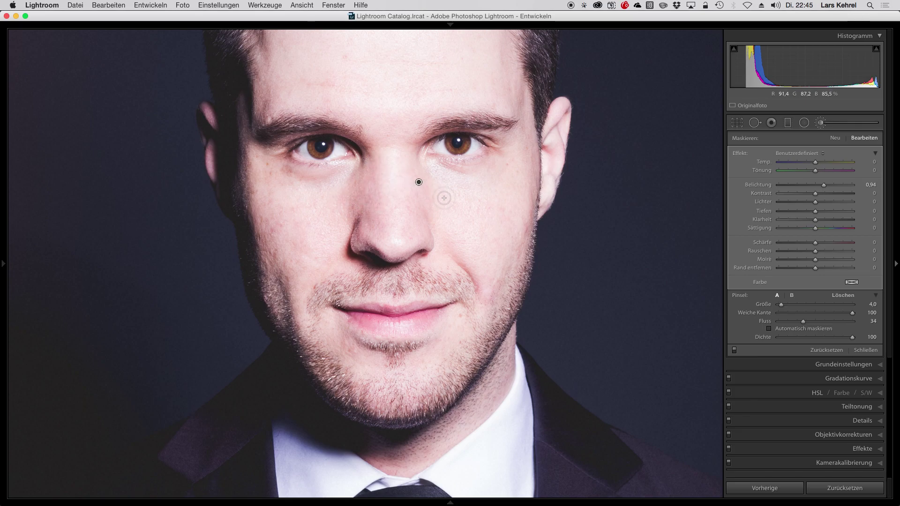
drag(360, 174, 352, 207)
mouse_move(375, 191)
mouse_down()
mouse_move(374, 173)
mouse_move(371, 215)
mouse_move(368, 194)
mouse_up()
click(366, 215)
click(351, 211)
click(368, 177)
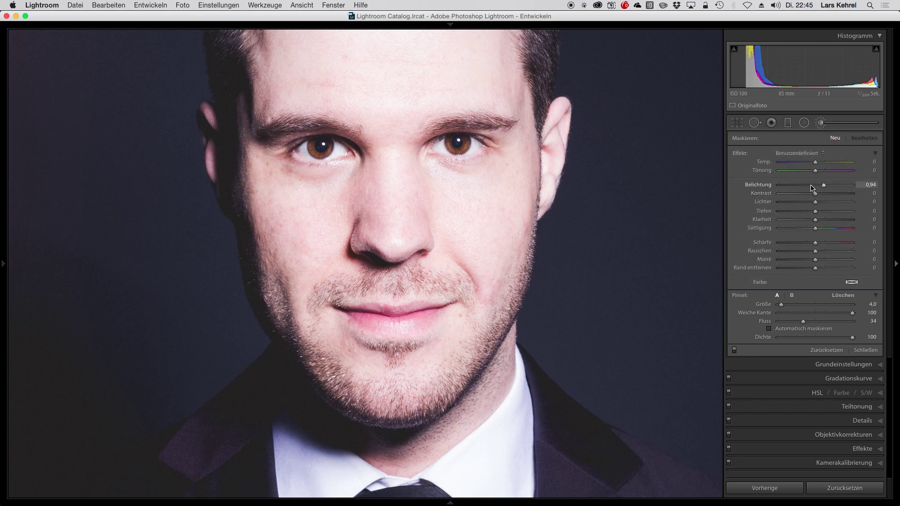
Set a negative brush exposure and darken along the nose bridge toward the inner eye.
drag(824, 185, 810, 186)
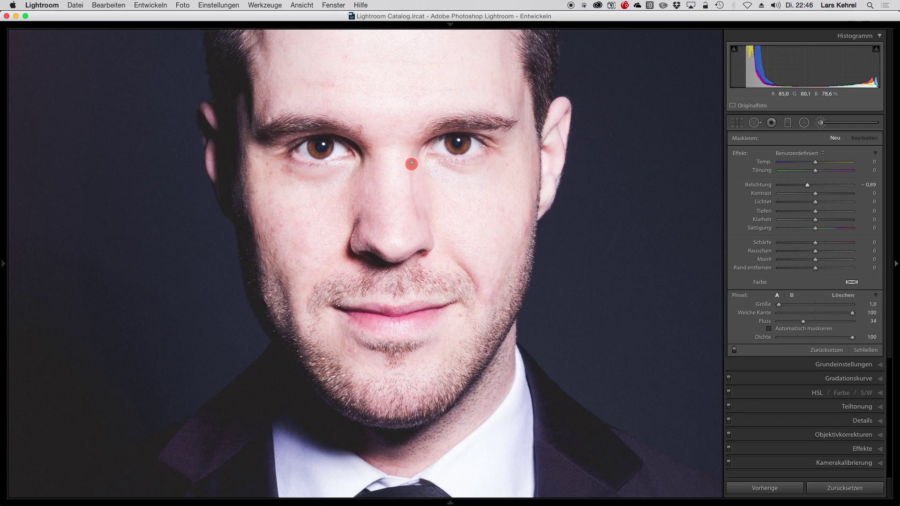
drag(414, 199, 412, 216)
drag(368, 156, 366, 212)
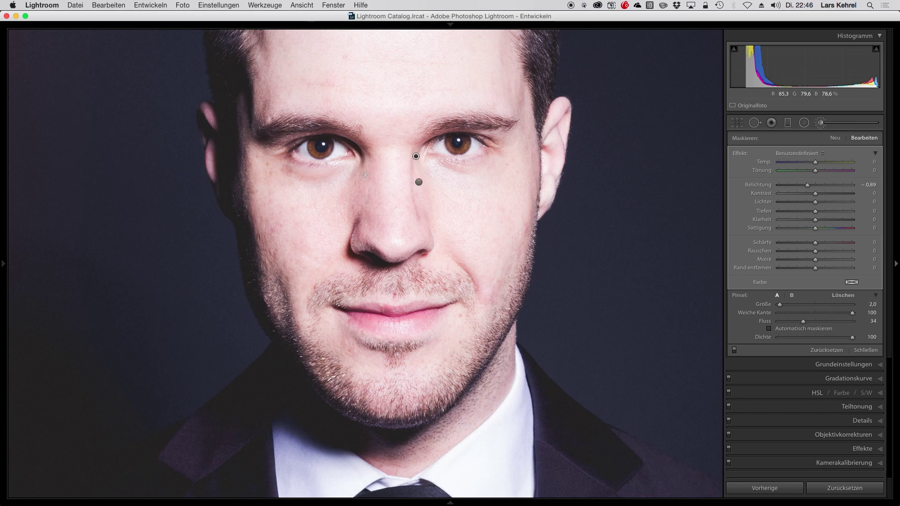
mouse_move(370, 181)
mouse_down()
mouse_move(365, 211)
mouse_move(371, 175)
mouse_up()
mouse_move(368, 207)
mouse_down()
mouse_move(367, 218)
mouse_move(372, 162)
mouse_move(369, 219)
mouse_up()
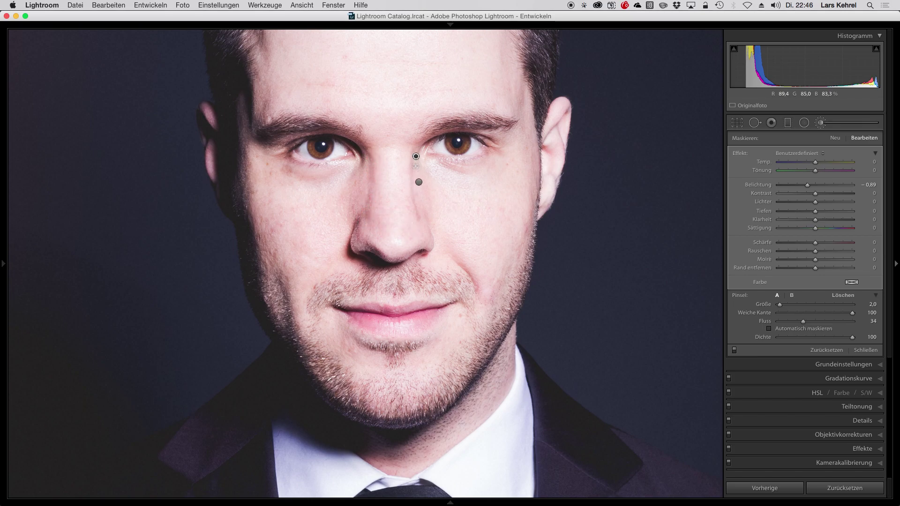
mouse_move(416, 162)
mouse_down()
mouse_move(417, 213)
mouse_move(416, 155)
mouse_move(424, 212)
mouse_move(418, 155)
mouse_move(419, 212)
mouse_up()
Darken more beside the left eye along the nose, then ease exposure to about −0.33.
mouse_move(366, 175)
mouse_down()
mouse_move(366, 157)
mouse_move(363, 204)
mouse_up()
scroll(438, 192, up, 2)
scroll(438, 193, down, 2)
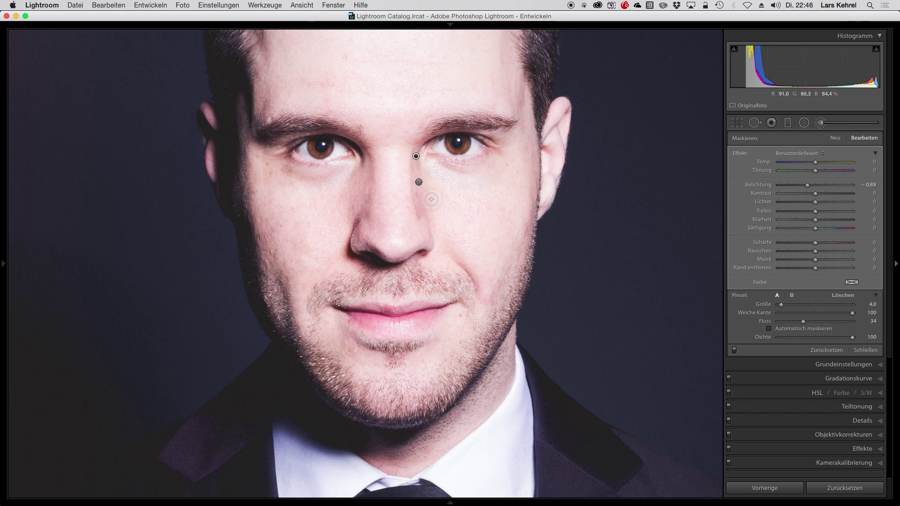
mouse_move(425, 206)
mouse_down()
mouse_move(416, 178)
mouse_move(418, 213)
mouse_up()
click(368, 179)
mouse_move(367, 168)
mouse_down()
mouse_move(373, 202)
mouse_move(370, 160)
mouse_move(370, 213)
mouse_move(369, 155)
mouse_up()
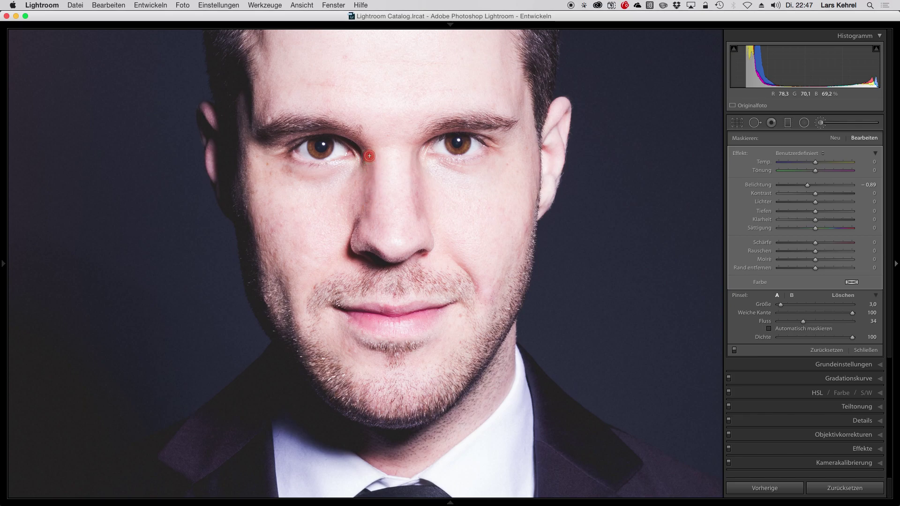
drag(808, 185, 812, 187)
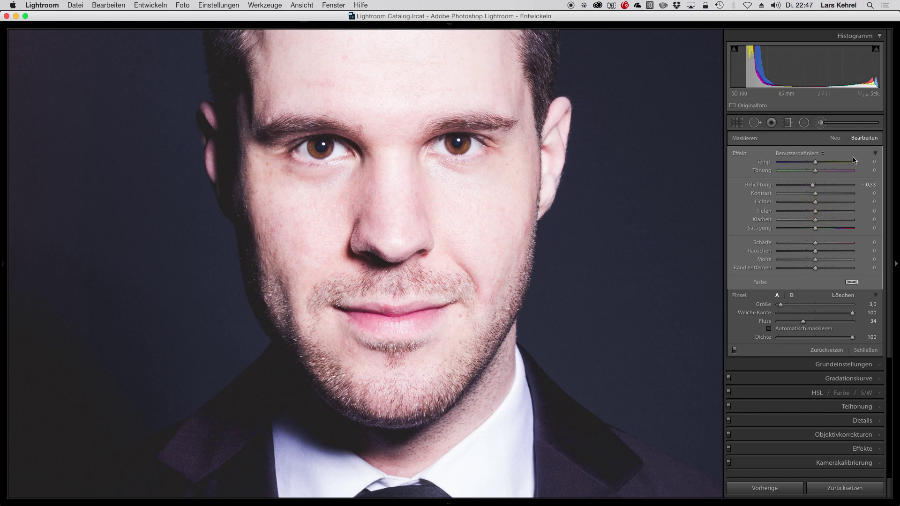
Test the nose stroke's exposure, then start a new brightening stroke from the nose tip upward.
drag(812, 184, 828, 185)
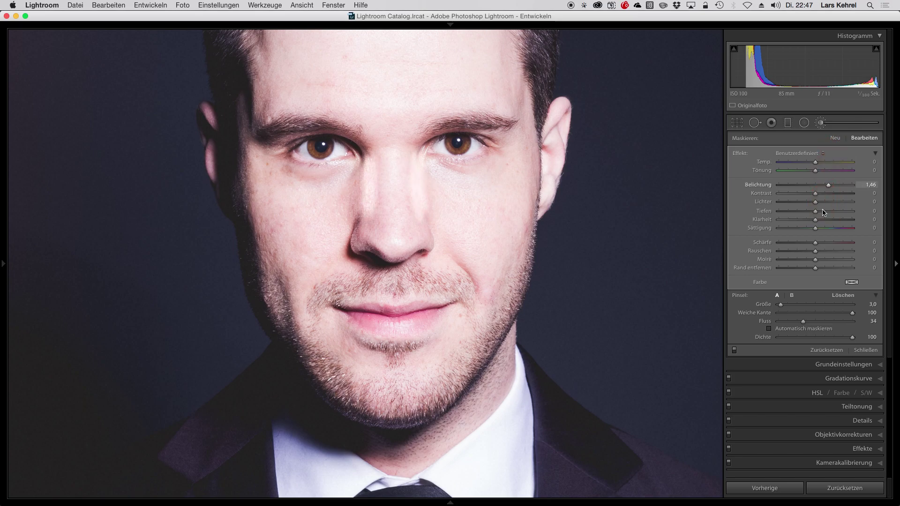
click(814, 186)
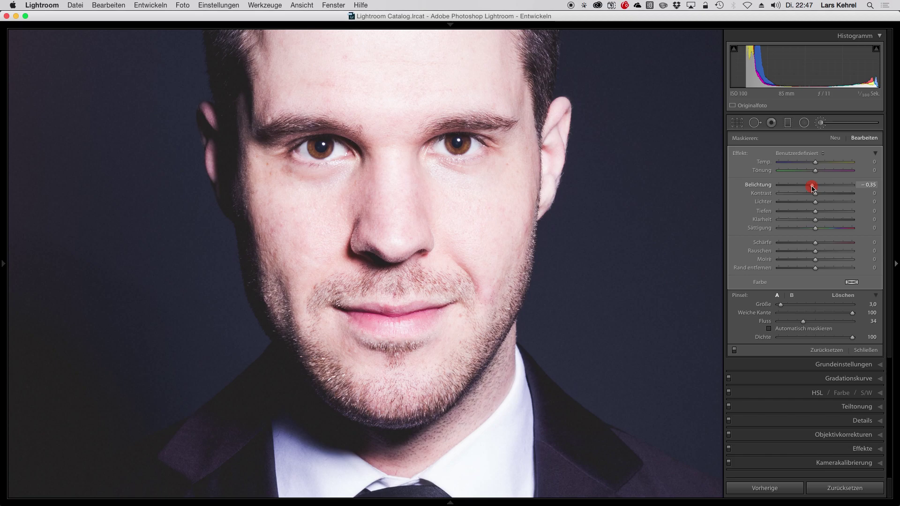
click(835, 138)
click(823, 185)
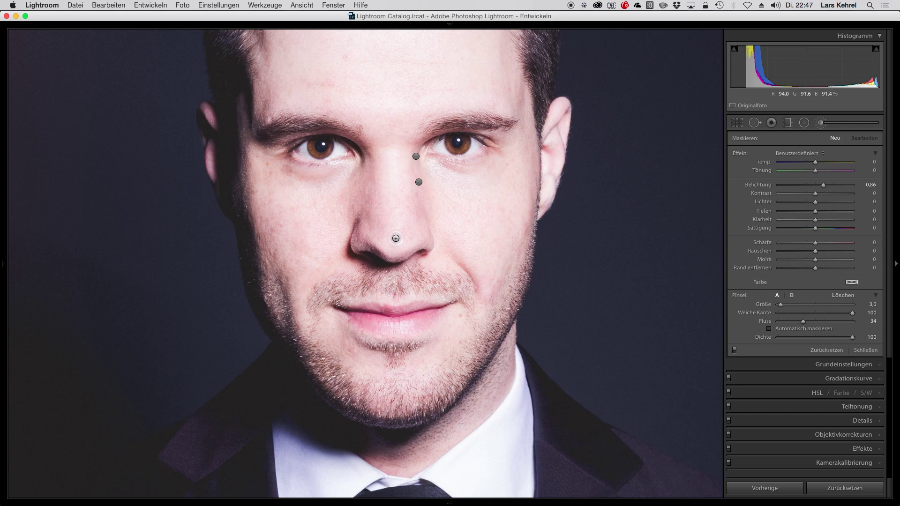
mouse_move(395, 235)
mouse_down()
mouse_move(390, 124)
mouse_move(380, 131)
mouse_move(382, 151)
mouse_move(379, 131)
mouse_move(393, 143)
mouse_move(402, 117)
mouse_move(383, 119)
mouse_move(405, 134)
mouse_move(379, 137)
mouse_move(405, 118)
mouse_move(388, 145)
mouse_move(380, 205)
mouse_move(386, 217)
mouse_move(397, 162)
mouse_move(396, 230)
mouse_move(398, 157)
mouse_move(399, 223)
mouse_move(382, 178)
mouse_move(381, 220)
mouse_move(382, 180)
mouse_move(391, 240)
mouse_move(391, 162)
mouse_move(392, 245)
mouse_up()
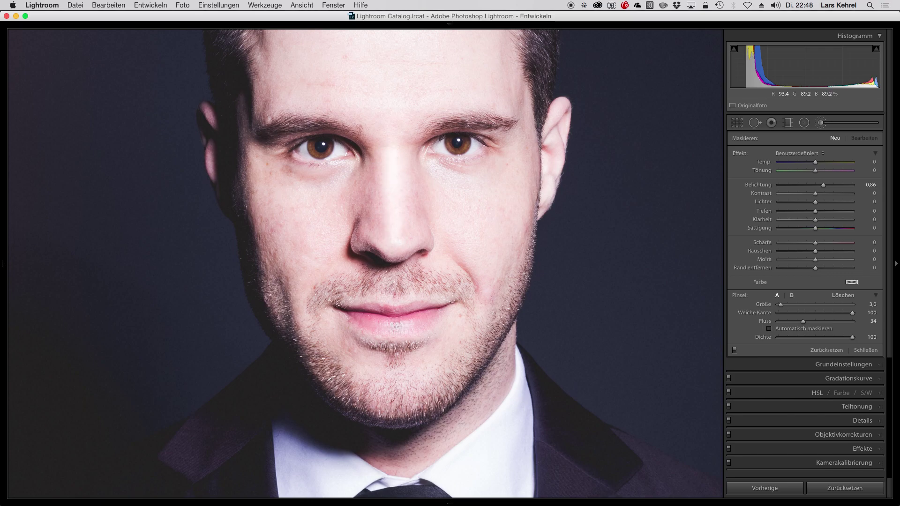
Tone the nose brightening down to about 0.28 exposure and close the brush panel.
drag(842, 185, 851, 186)
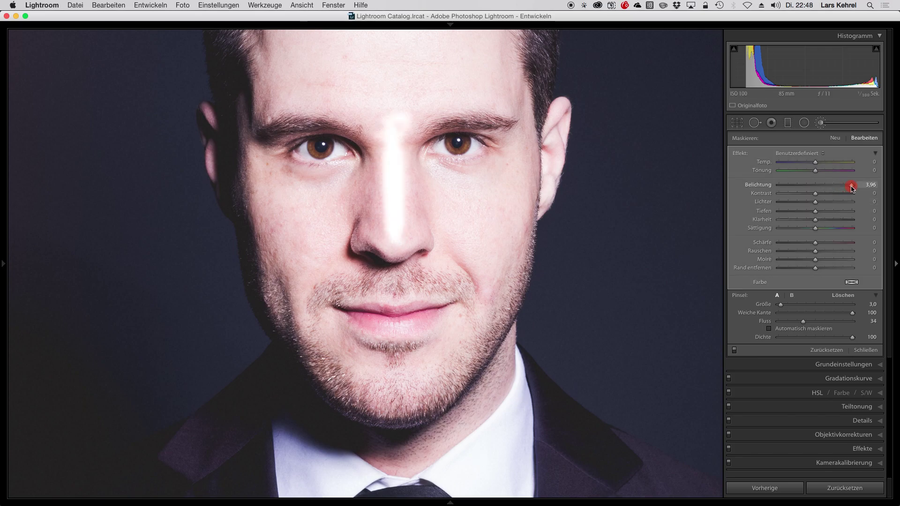
click(396, 126)
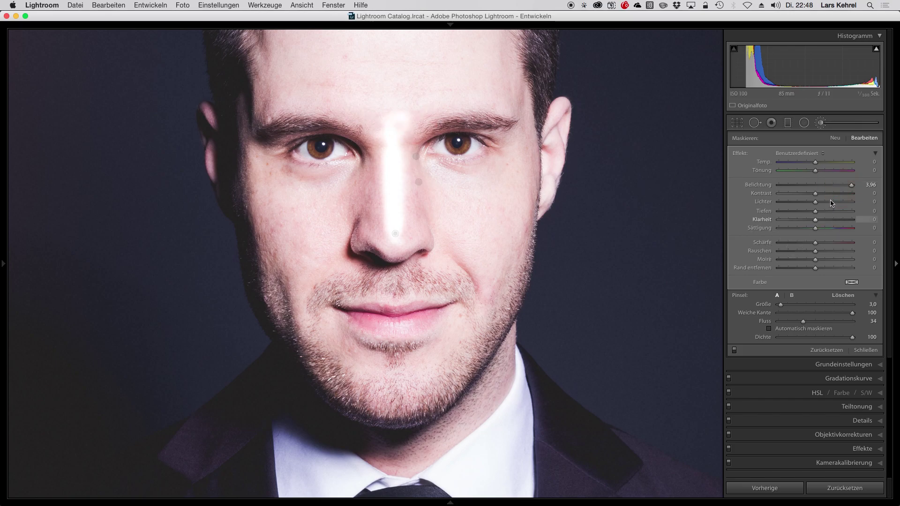
click(825, 186)
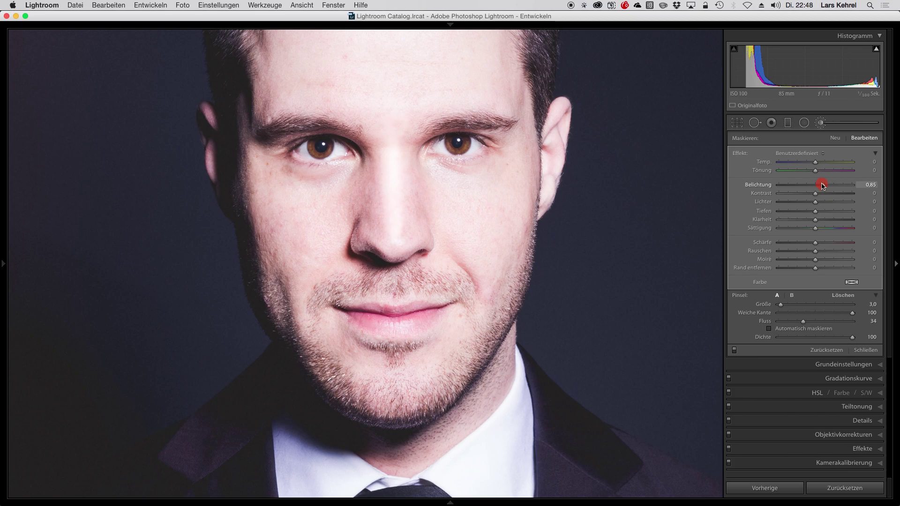
drag(821, 186, 821, 186)
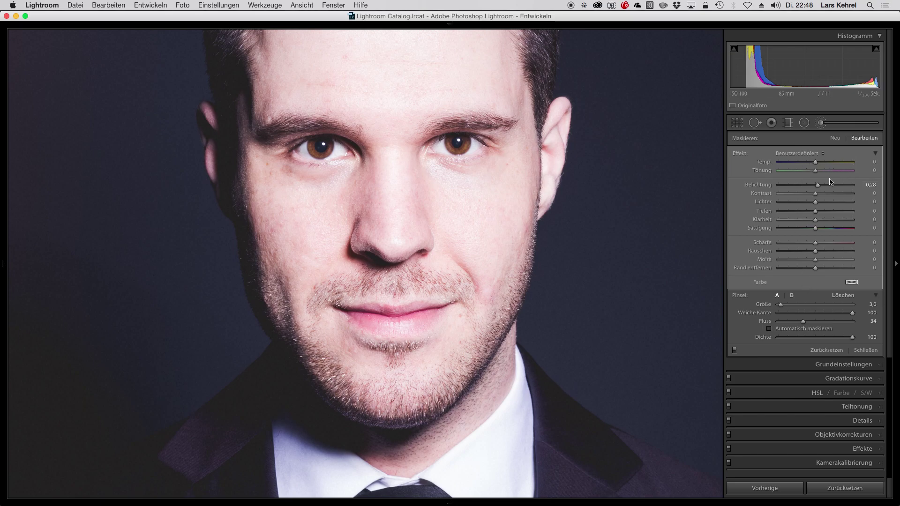
click(834, 126)
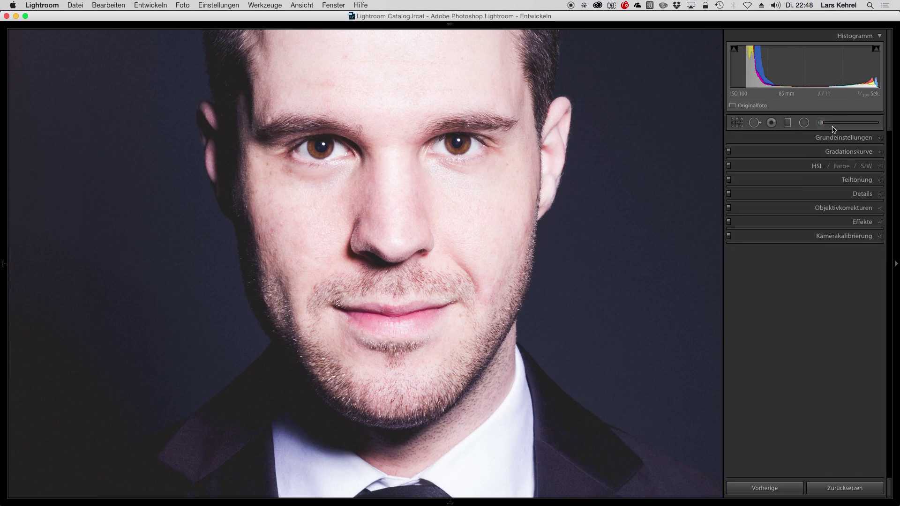
click(353, 186)
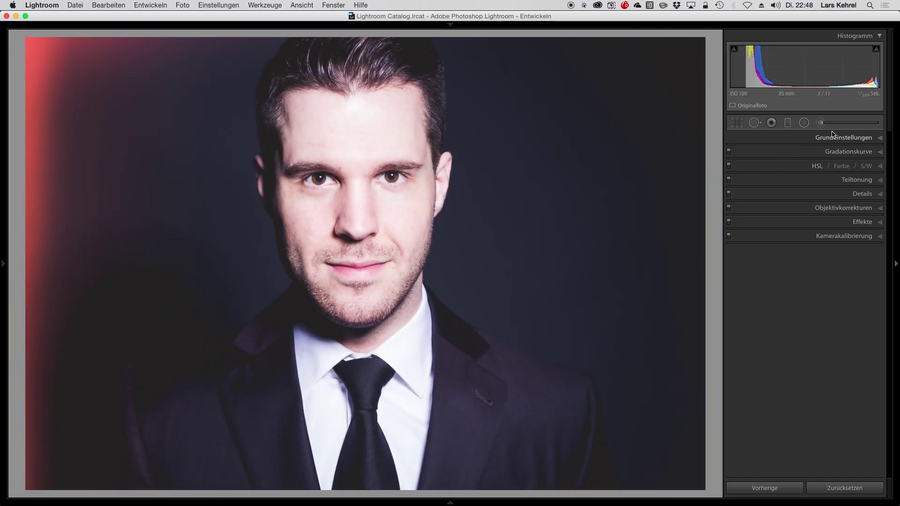
click(821, 123)
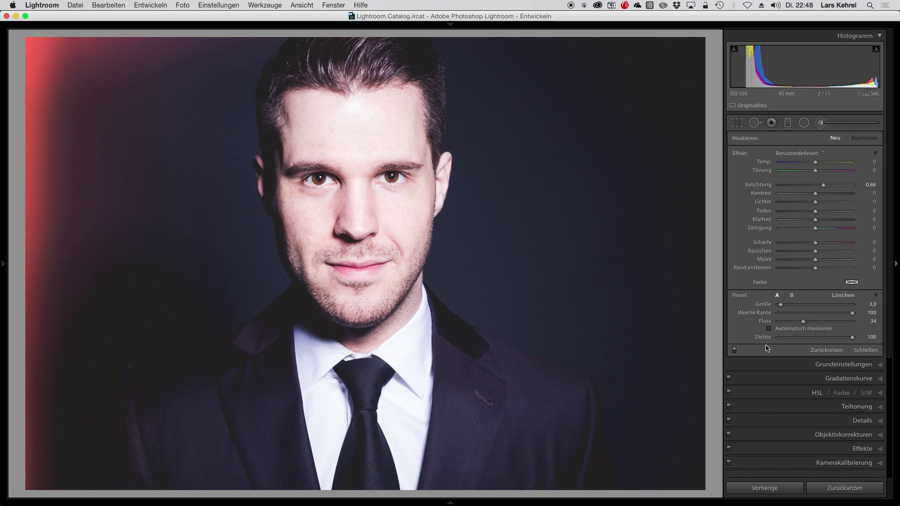
click(734, 352)
mouse_move(330, 219)
key(k)
click(329, 210)
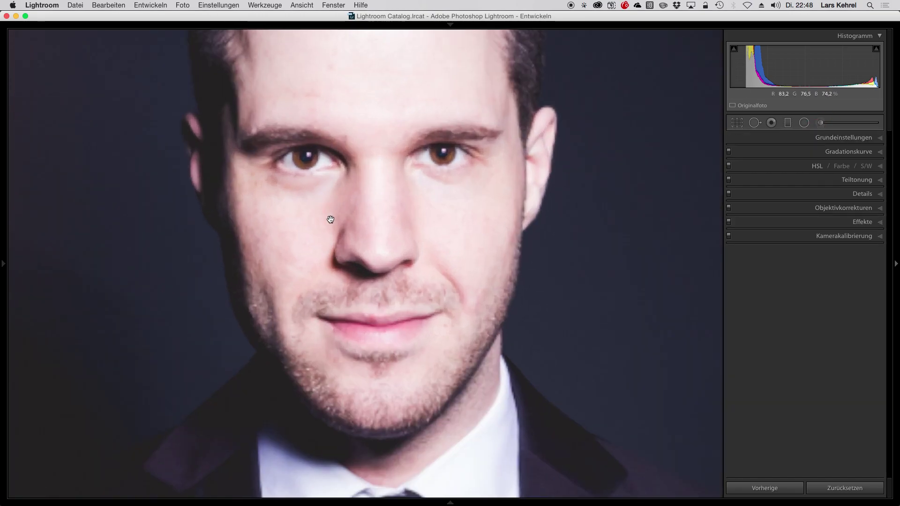
Paint a 0.43 exposure dodge at size 2.0 beside the nose under the left eye.
key(k)
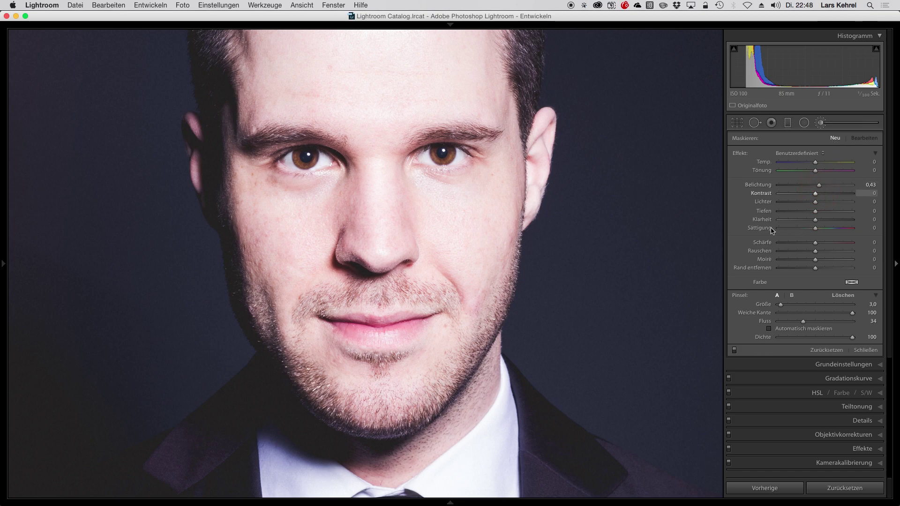
scroll(327, 206, down, 1)
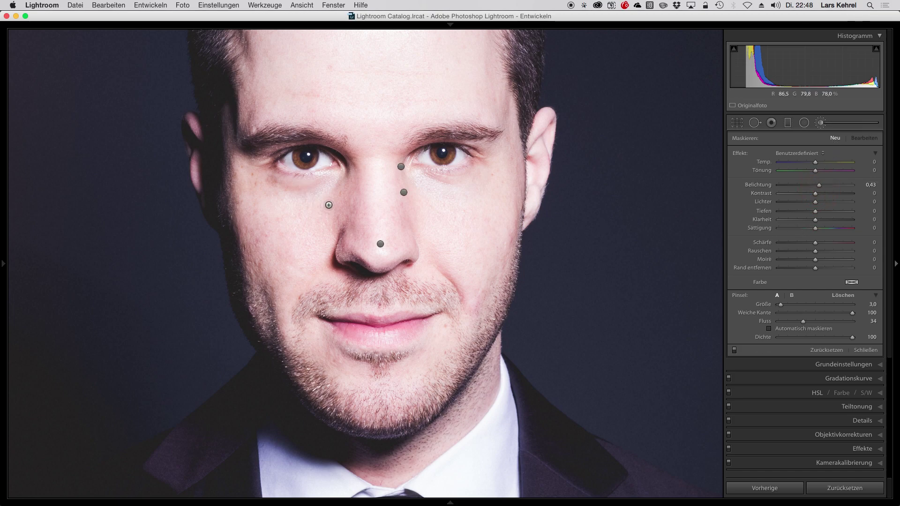
mouse_move(342, 186)
mouse_down()
mouse_move(334, 230)
mouse_move(341, 183)
mouse_move(327, 216)
mouse_move(341, 206)
mouse_up()
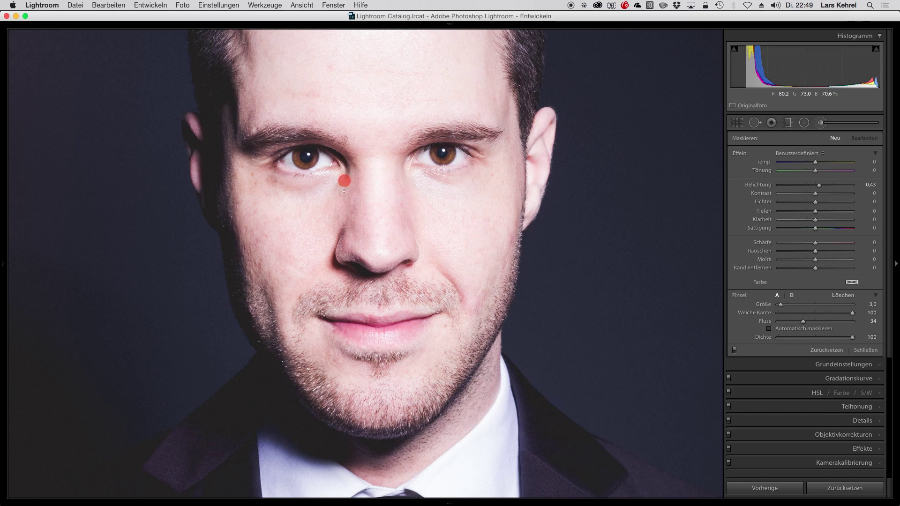
drag(349, 194, 349, 195)
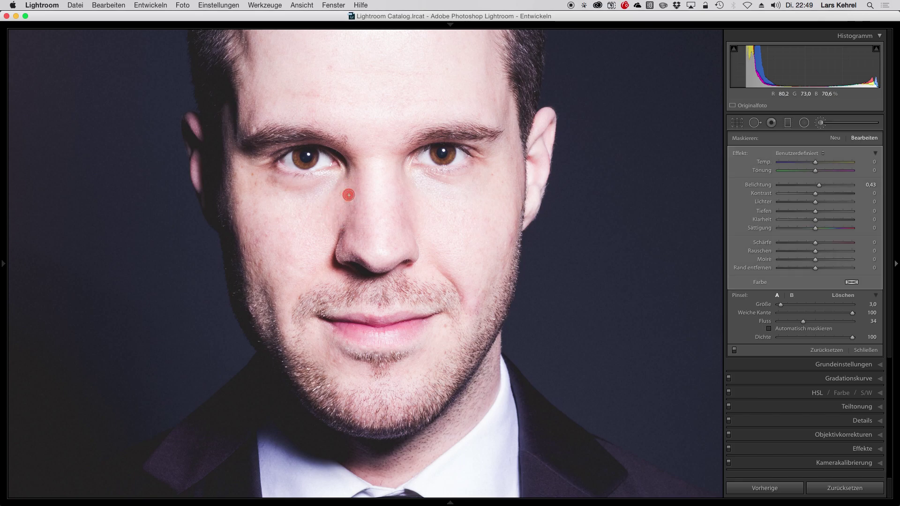
drag(335, 235, 337, 232)
click(339, 184)
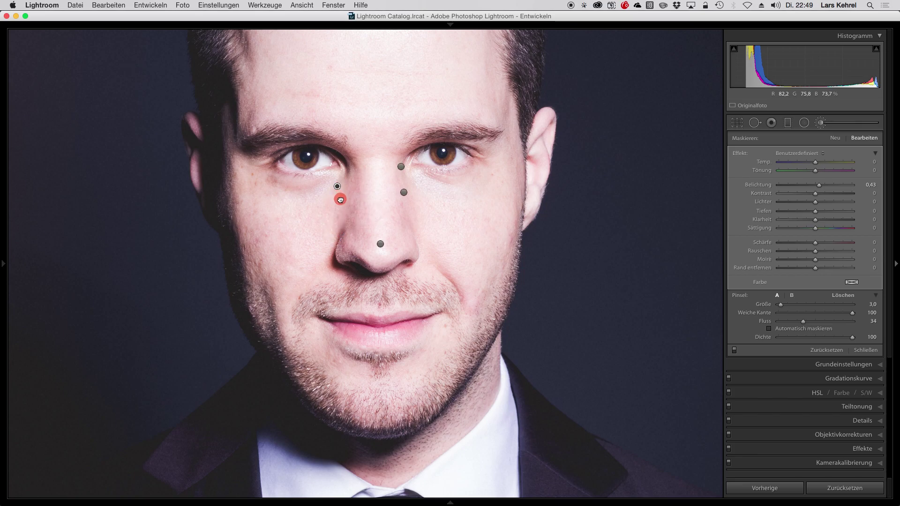
drag(340, 199, 341, 192)
Extend the brightening under the inner left eye, compare effect on/off, and close the brush.
key(h)
key(h)
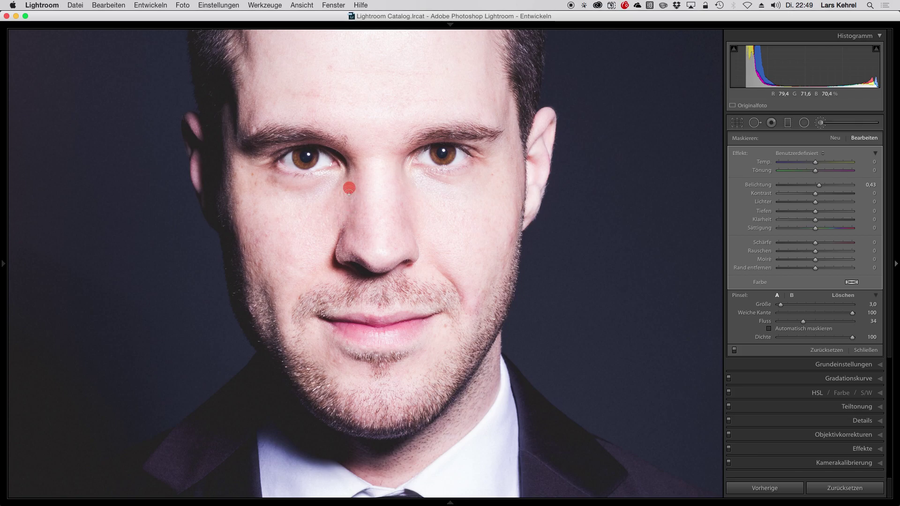
drag(349, 188, 342, 242)
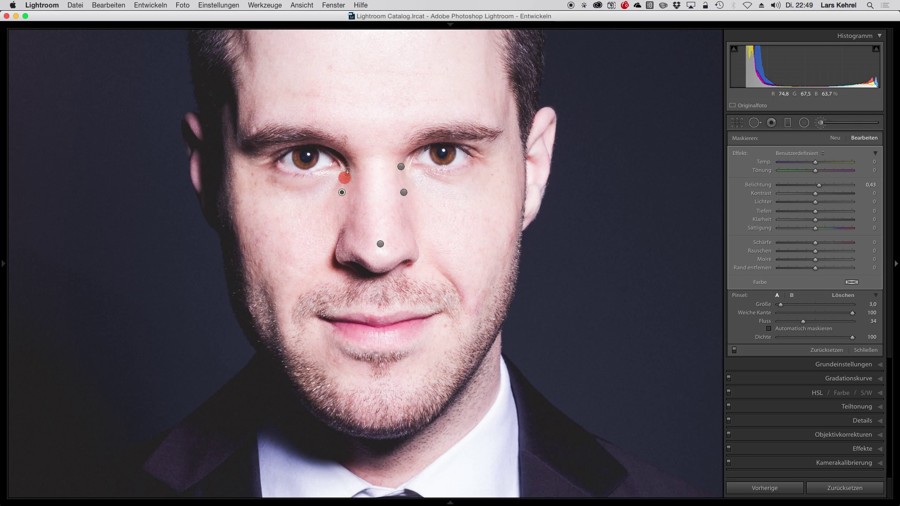
drag(348, 173, 328, 188)
drag(330, 216, 328, 202)
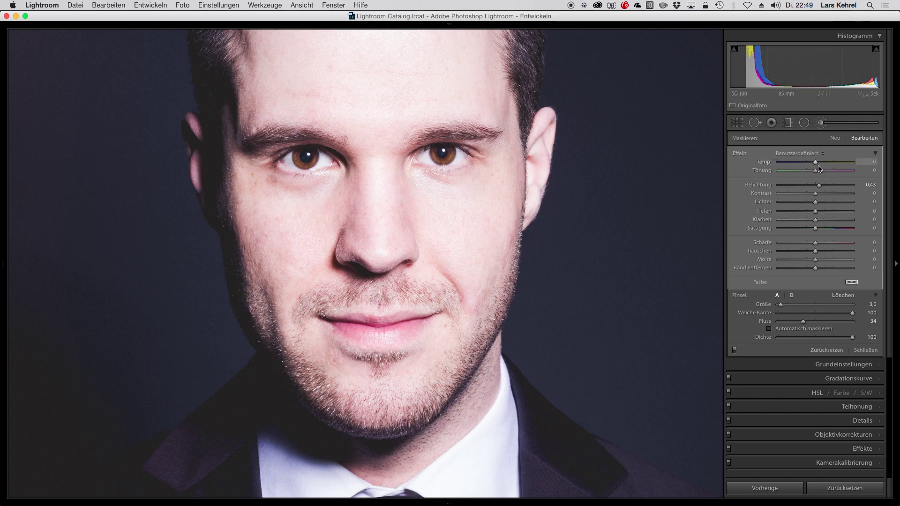
click(734, 350)
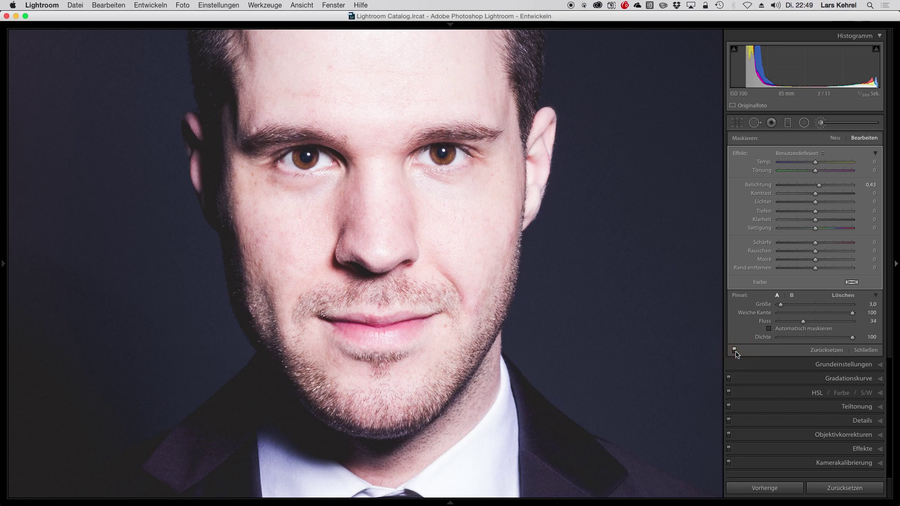
click(734, 350)
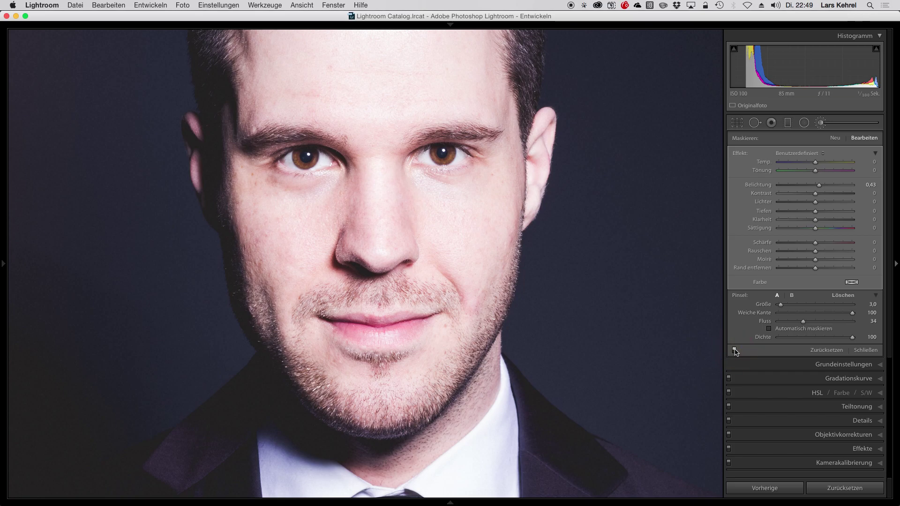
click(835, 138)
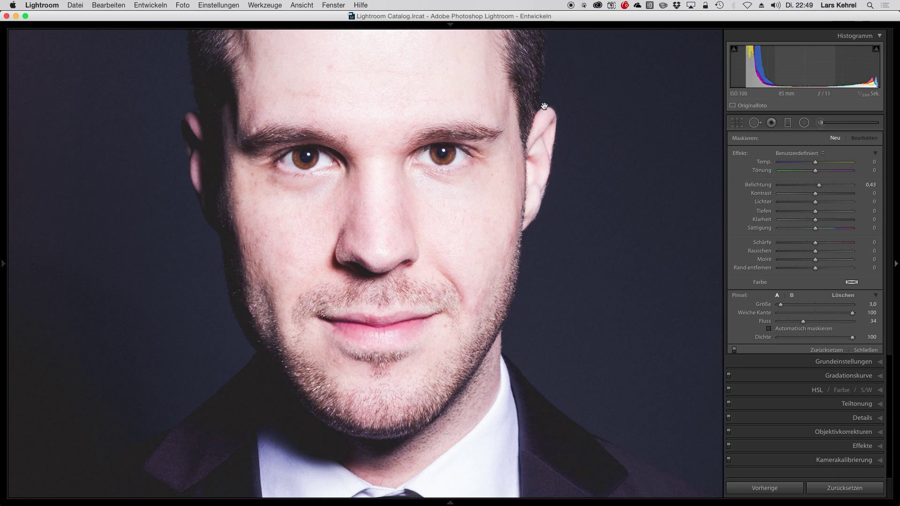
key(k)
click(443, 177)
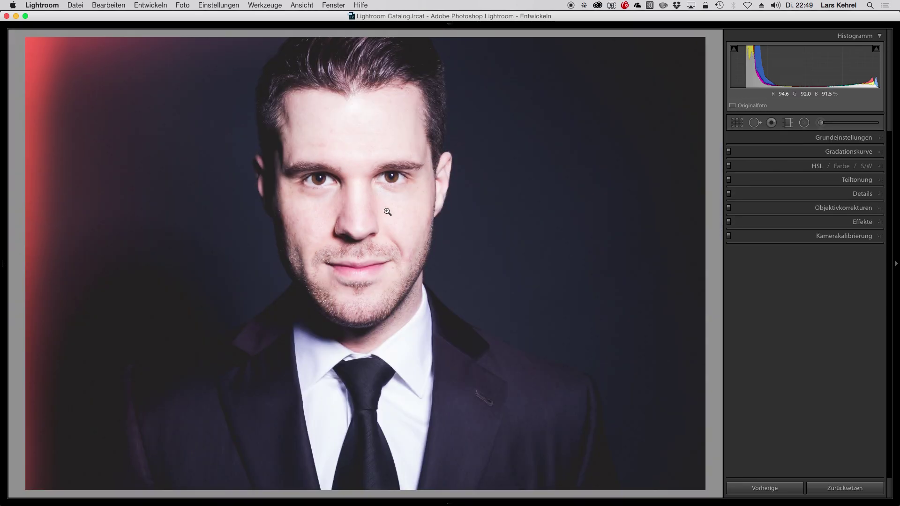
Restore the side panels and show the portrait in Before/After side-by-side view.
key(Tab)
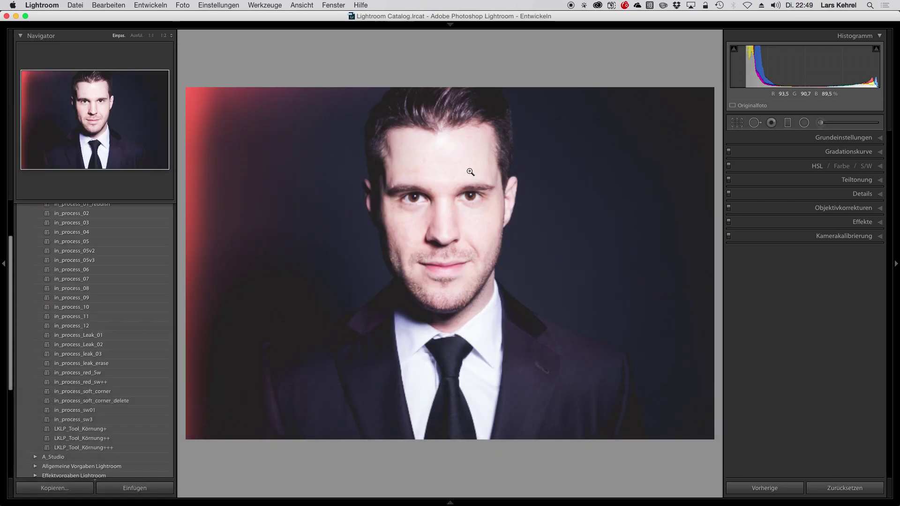
key(y)
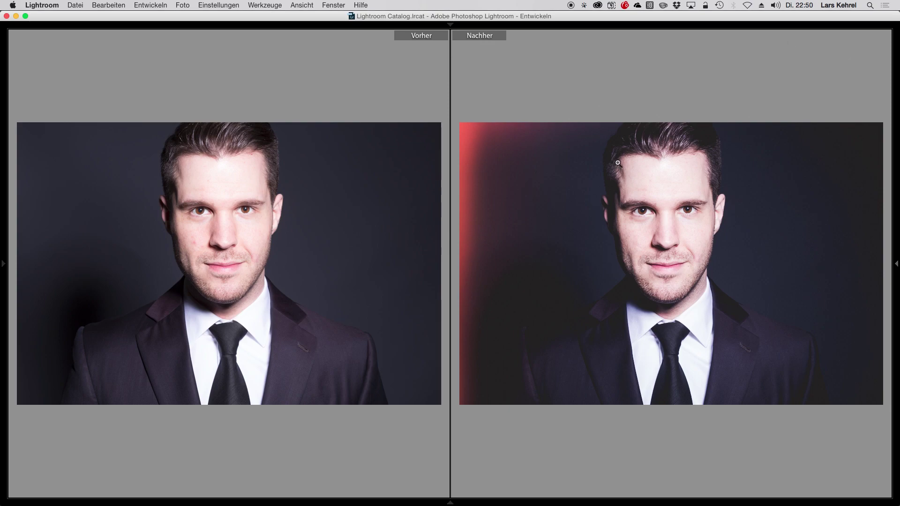
Zoom both before and after images to 1:1 on the man's face.
click(669, 227)
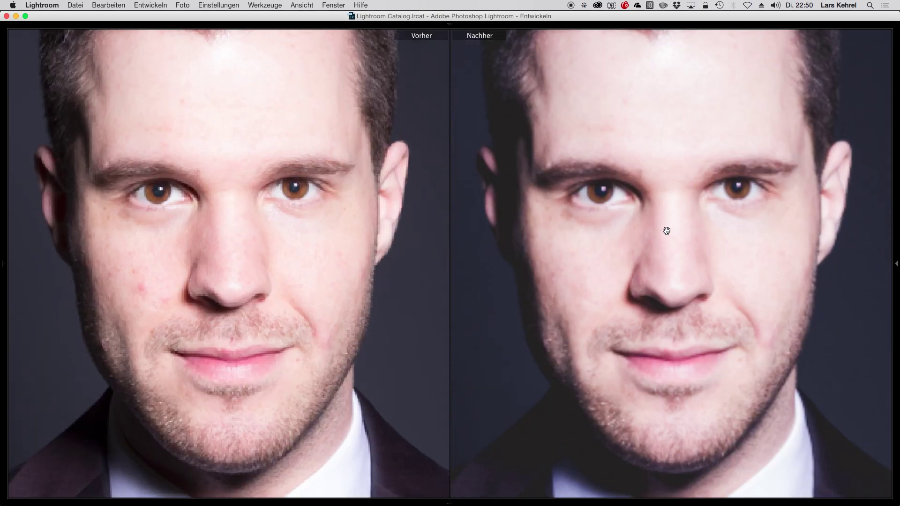